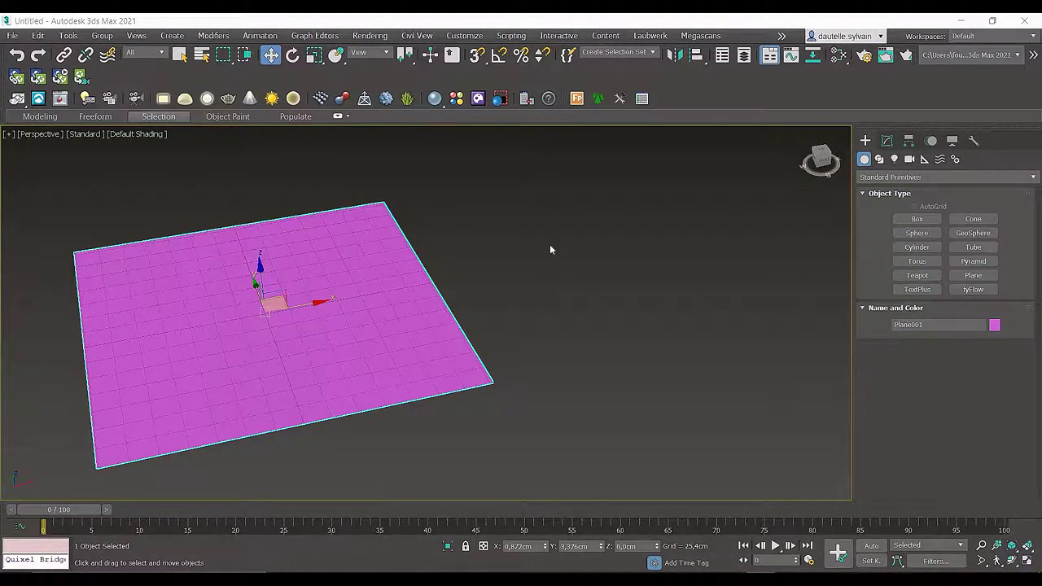
Step: Open the Slate Material Editor and start opening a material library from the browser options
mouse_move(415, 261)
middle_down()
mouse_move(533, 239)
mouse_move(587, 246)
mouse_move(533, 259)
mouse_move(546, 274)
mouse_move(513, 279)
mouse_move(551, 274)
mouse_move(541, 275)
middle_up()
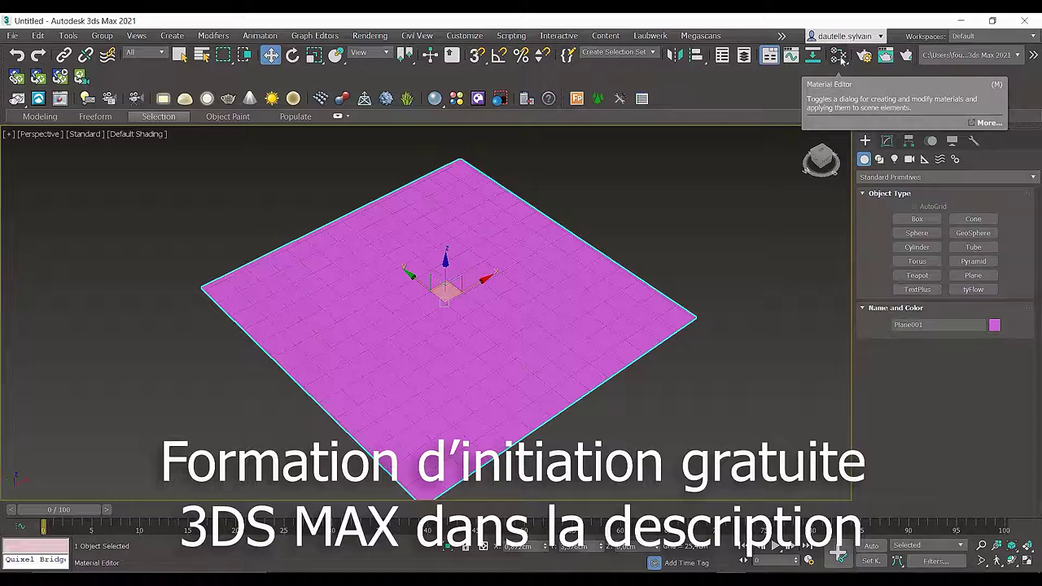
click(842, 59)
drag(546, 71, 599, 74)
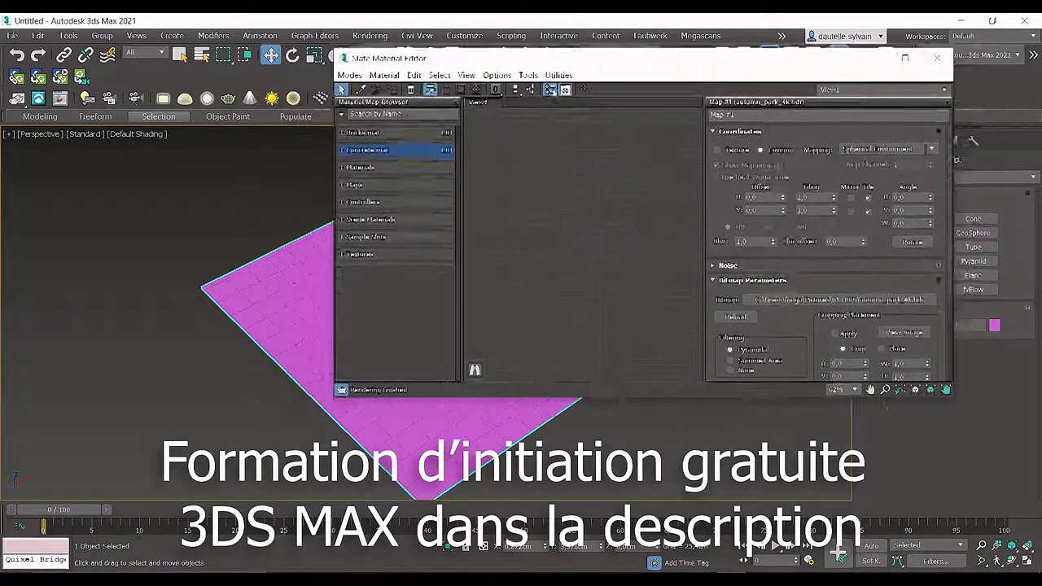
click(361, 123)
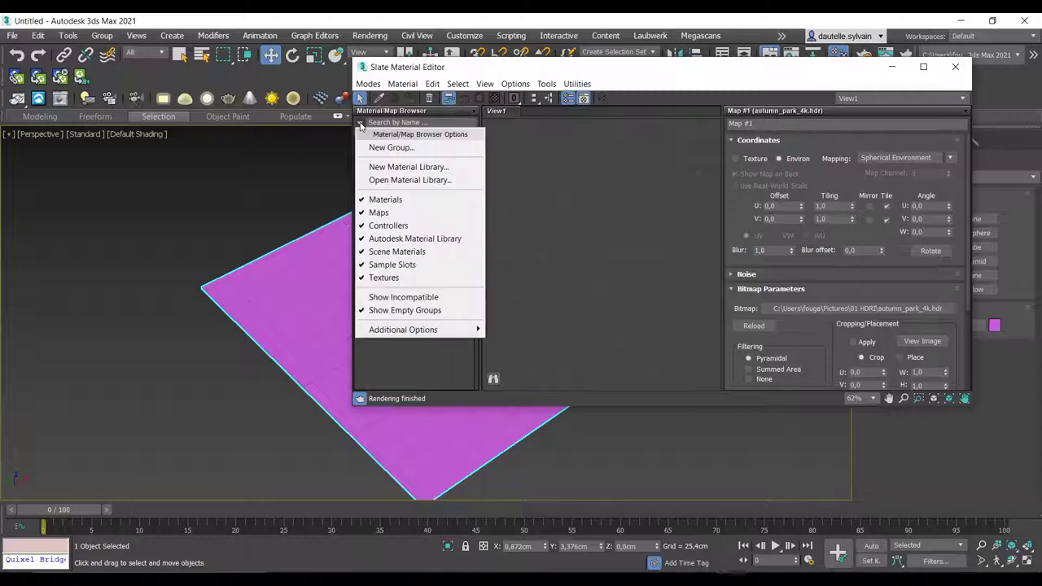
click(395, 180)
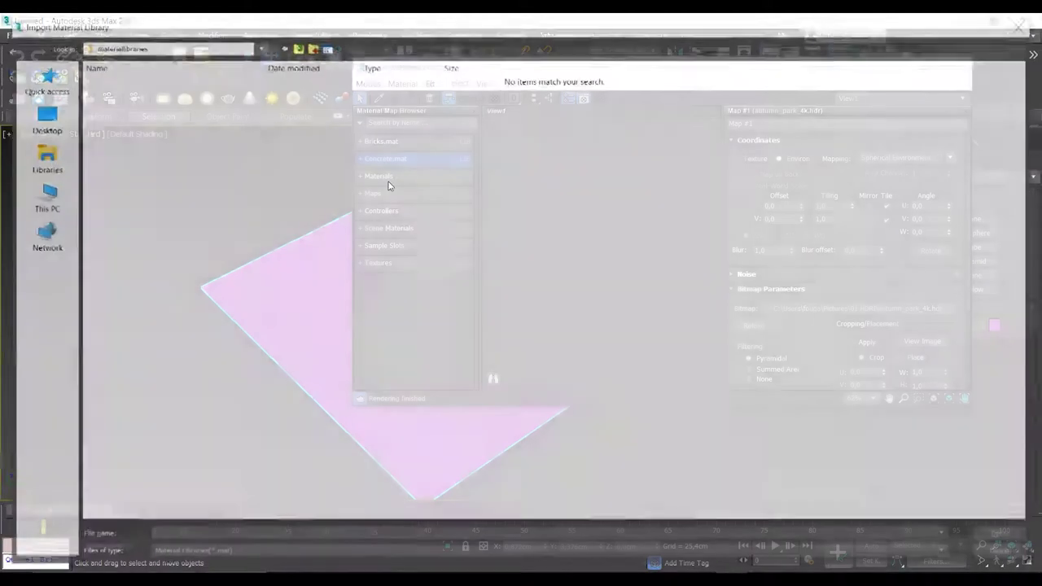
Step: Load Wood & Laminate.mat from the Documents V-Ray Material Library folder
click(40, 159)
double_click(140, 88)
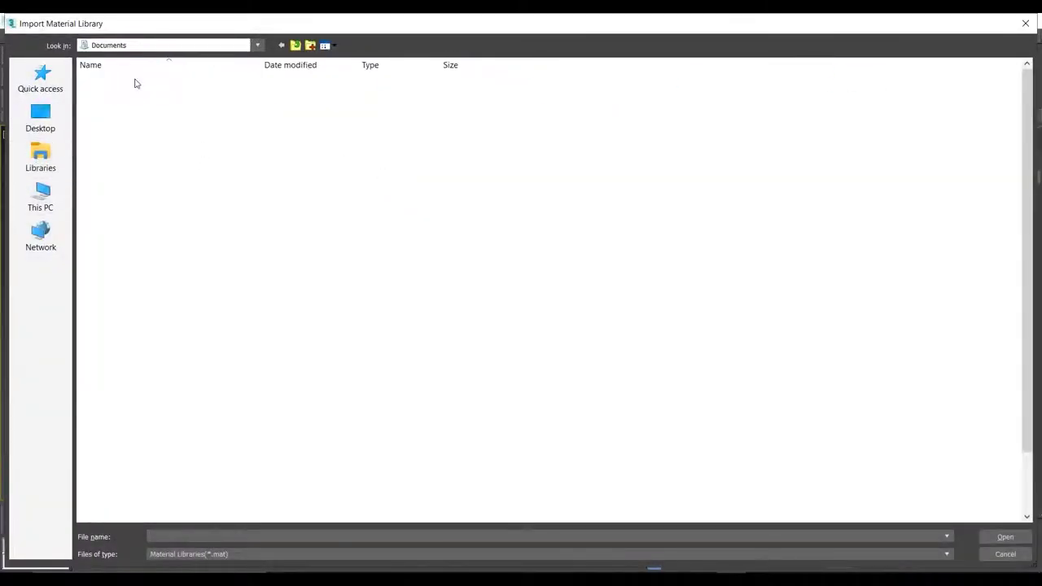
double_click(130, 486)
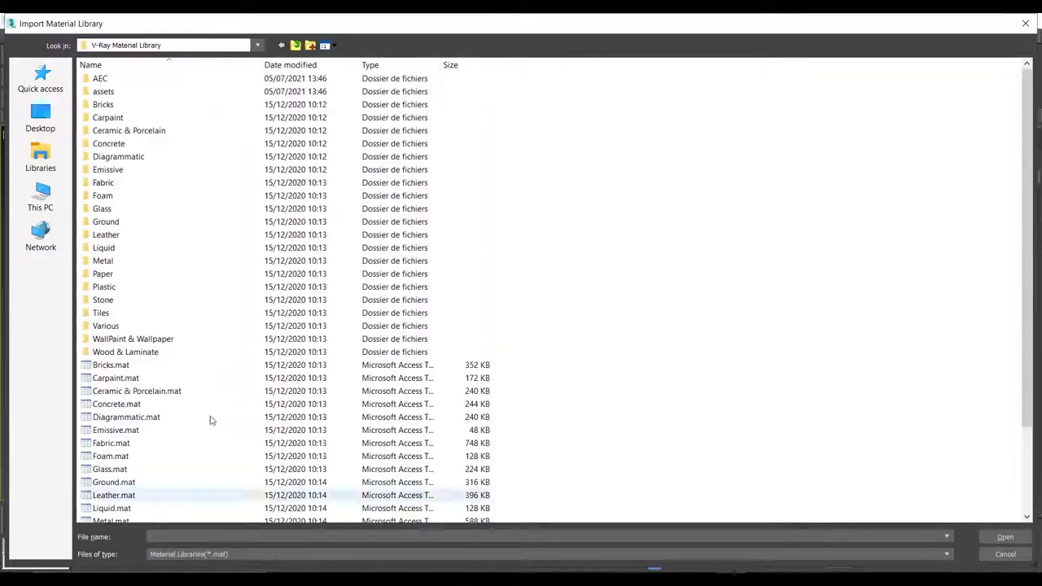
scroll(142, 456, down, 2)
scroll(145, 476, down, 1)
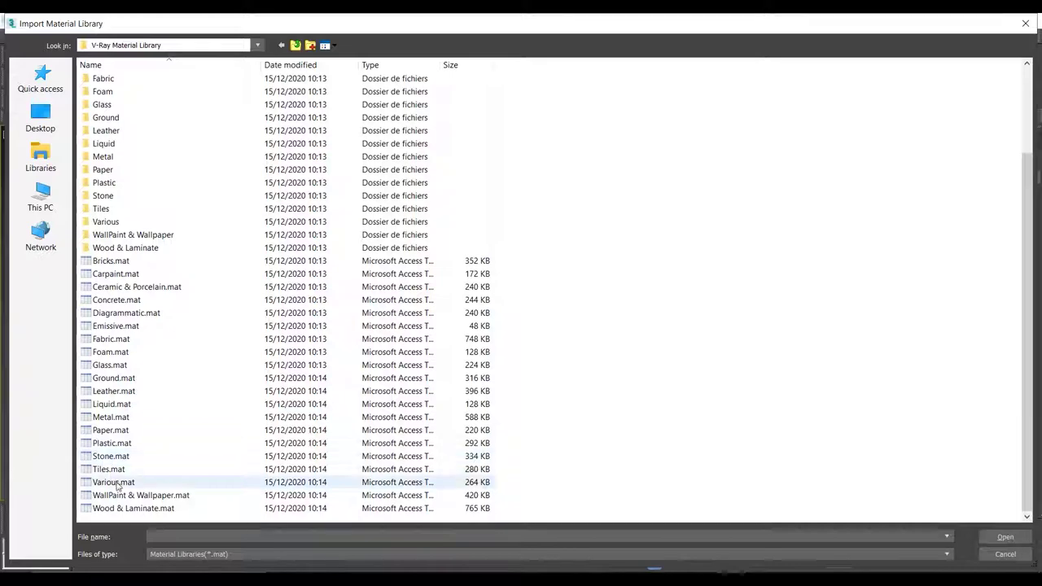
click(133, 508)
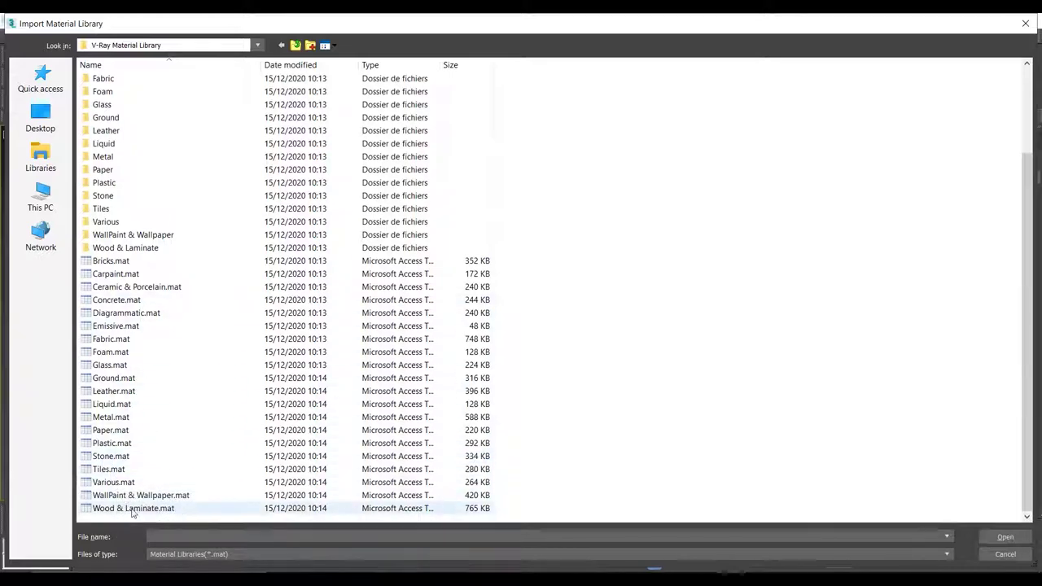
click(1004, 536)
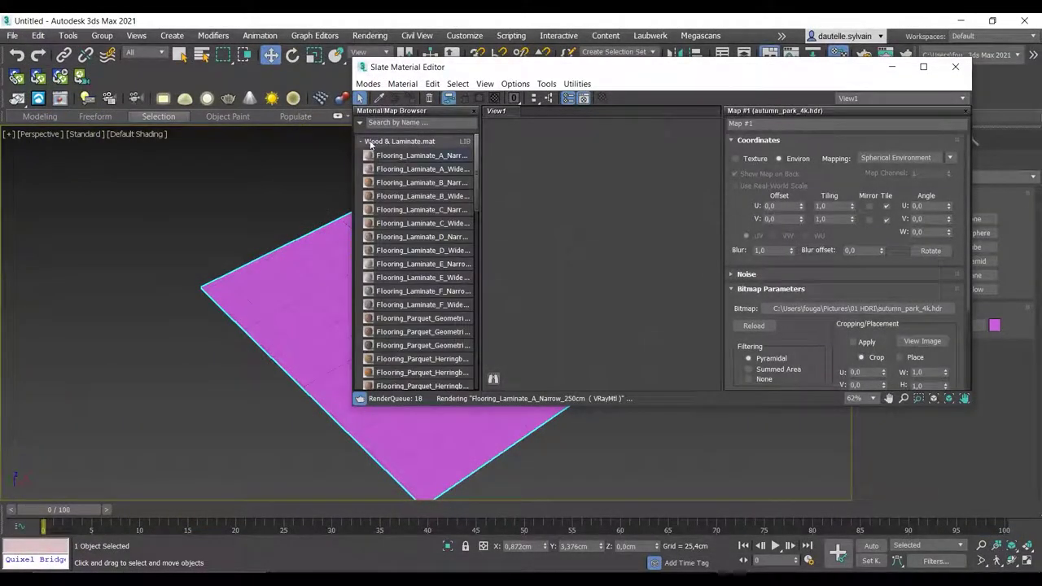
Step: Place Flooring_Laminate_D_Wide_250cm from Wood & Laminate.mat into View1 and show its parameters
click(370, 143)
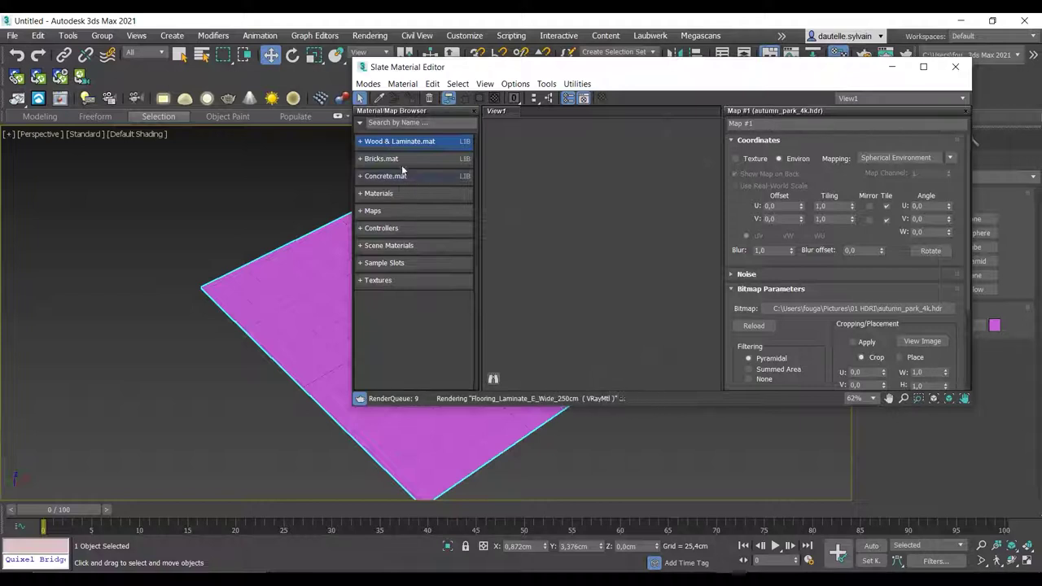
click(363, 144)
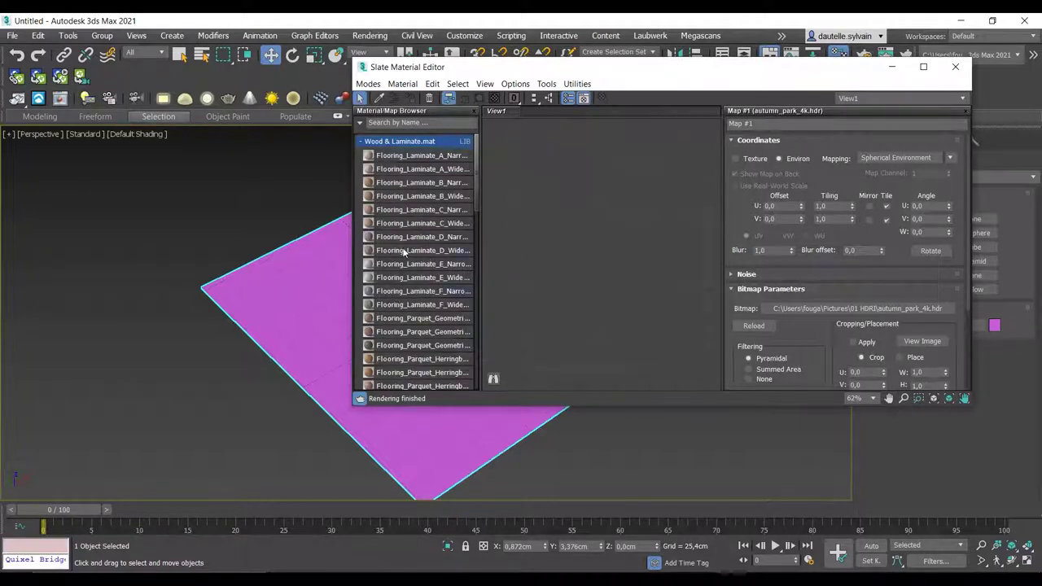
drag(488, 232, 580, 195)
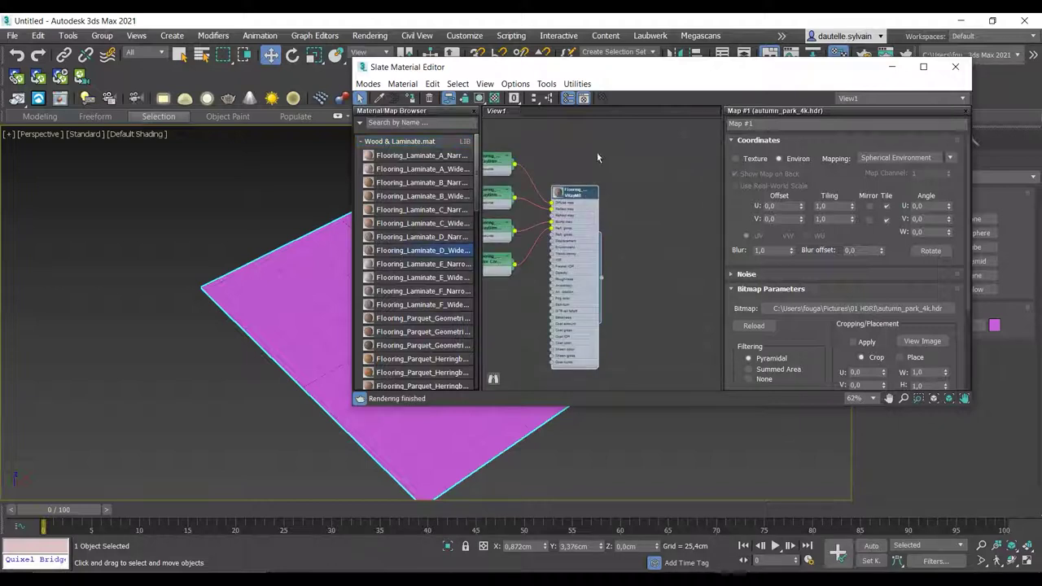
middle_drag(597, 155, 620, 173)
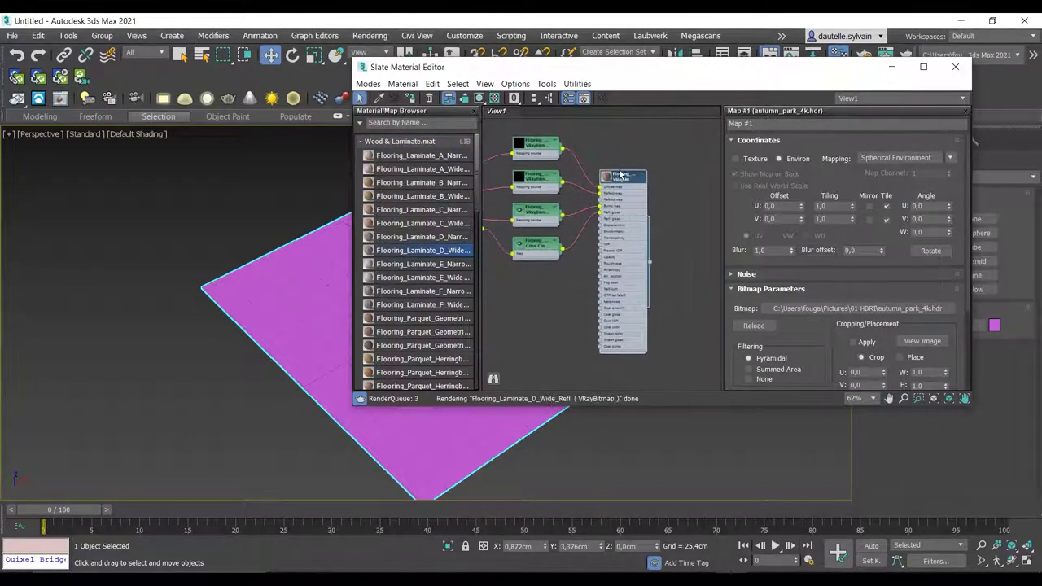
click(557, 137)
double_click(623, 176)
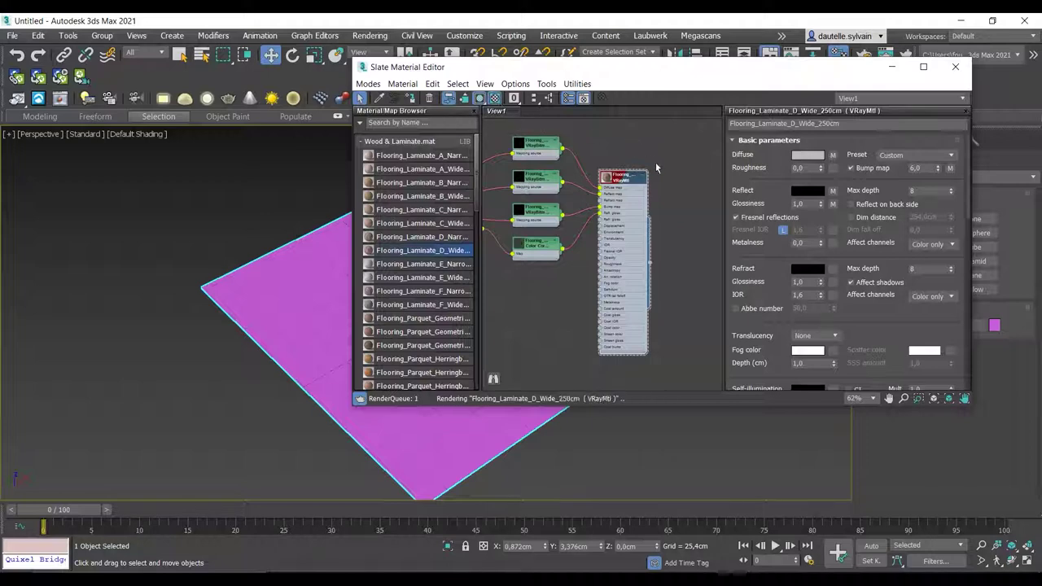
scroll(653, 166, up, 2)
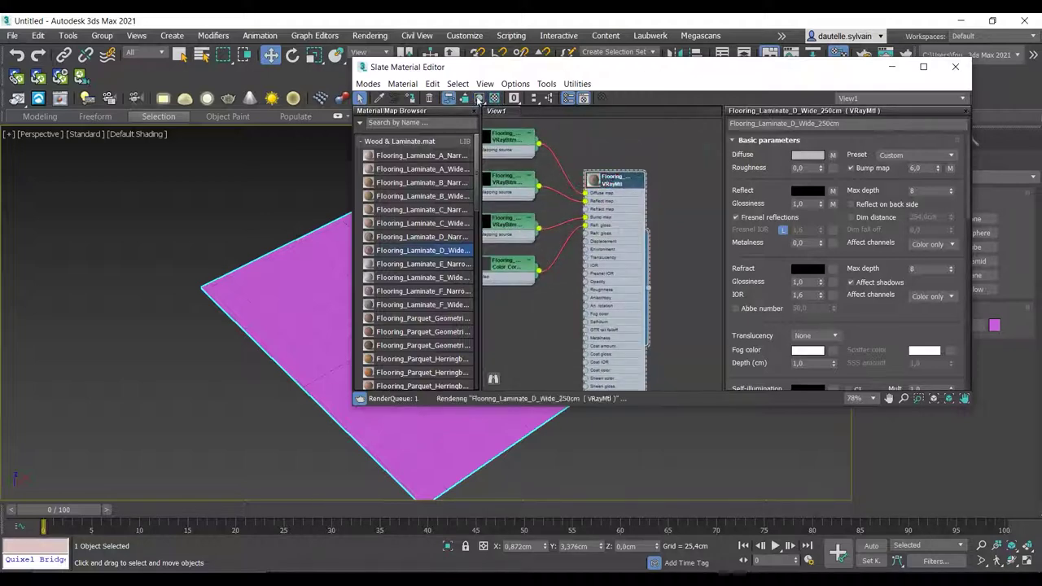
Step: Maximize the Slate editor and inspect the laminate's bitmap, UVW randomizer and colour-correction nodes
double_click(614, 72)
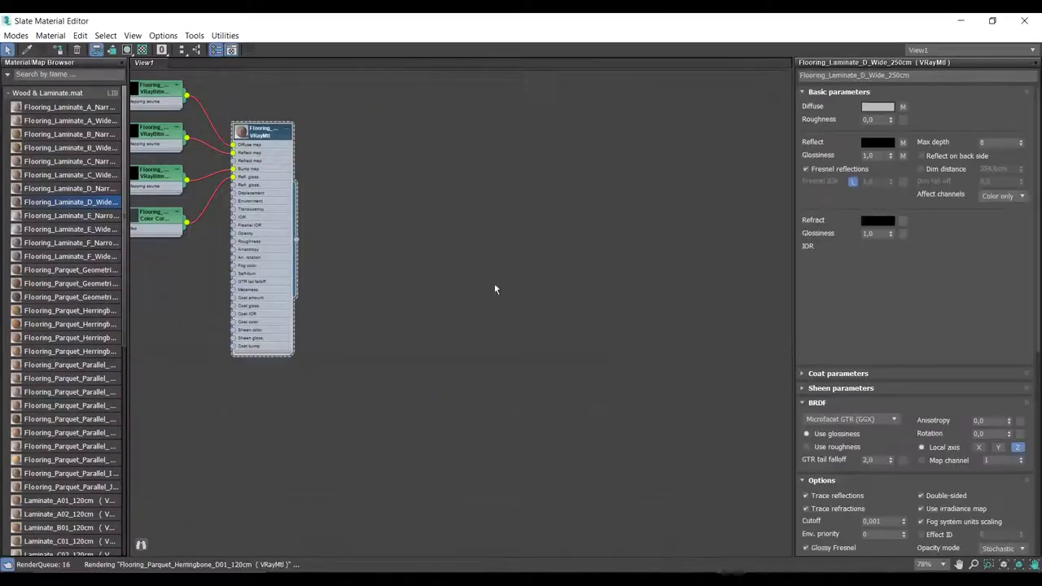
mouse_move(494, 283)
middle_down()
mouse_move(467, 192)
mouse_move(568, 216)
mouse_move(336, 174)
middle_up()
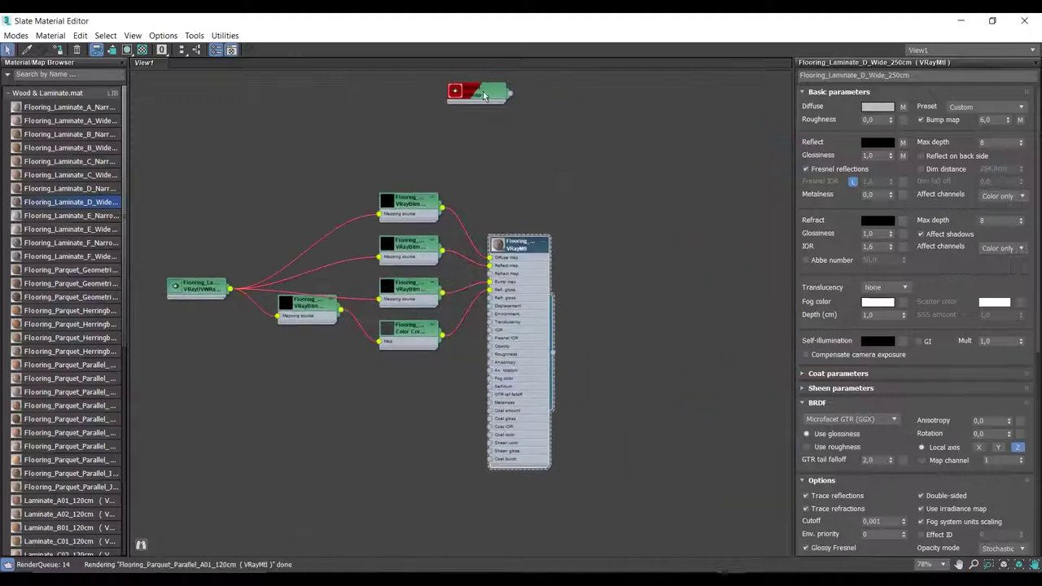
scroll(511, 235, up, 1)
scroll(512, 235, up, 3)
scroll(553, 207, up, 2)
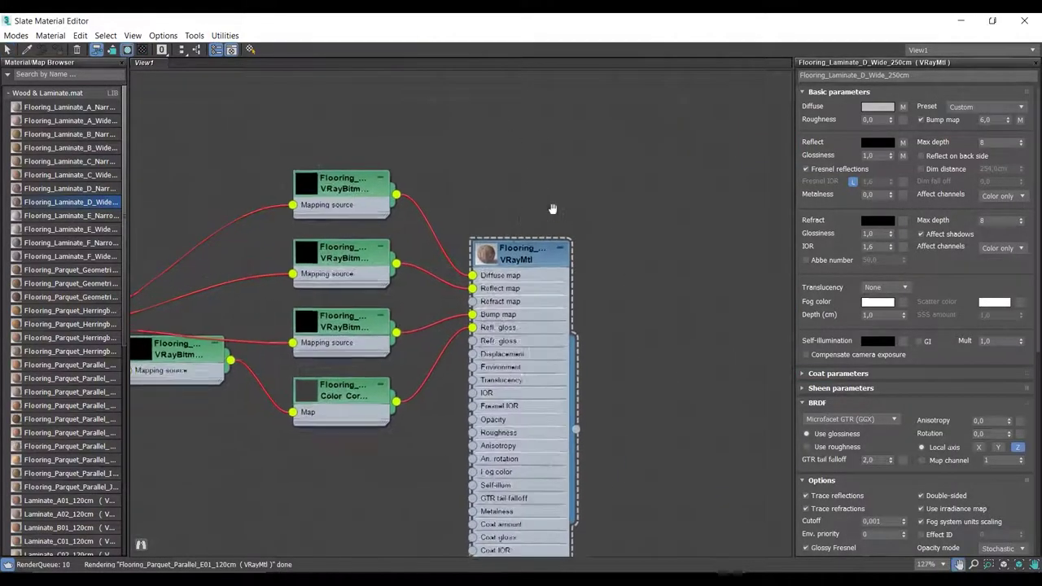
mouse_move(553, 206)
middle_down()
mouse_move(540, 164)
mouse_move(512, 169)
middle_up()
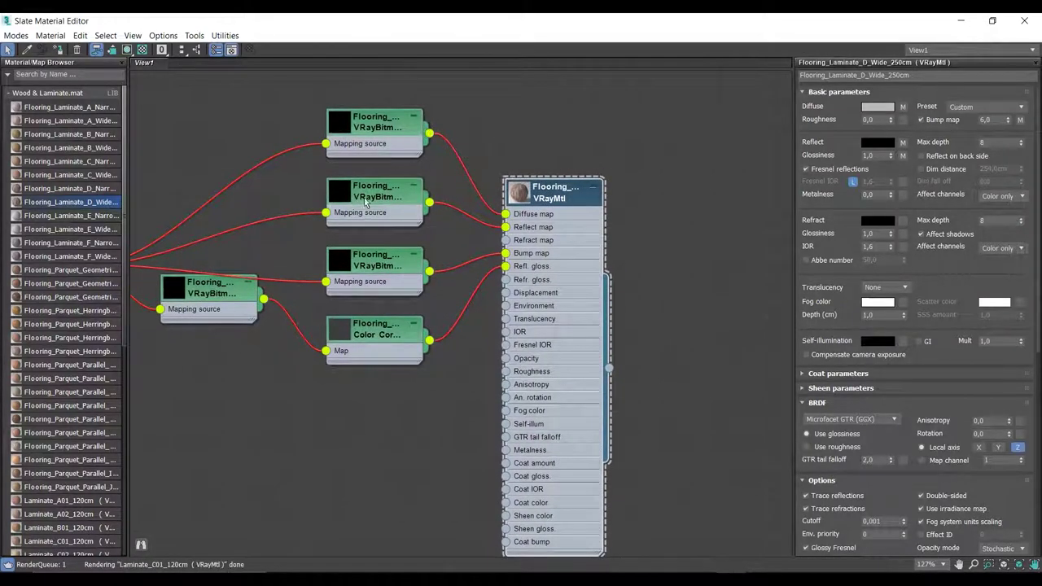
middle_drag(365, 202, 566, 187)
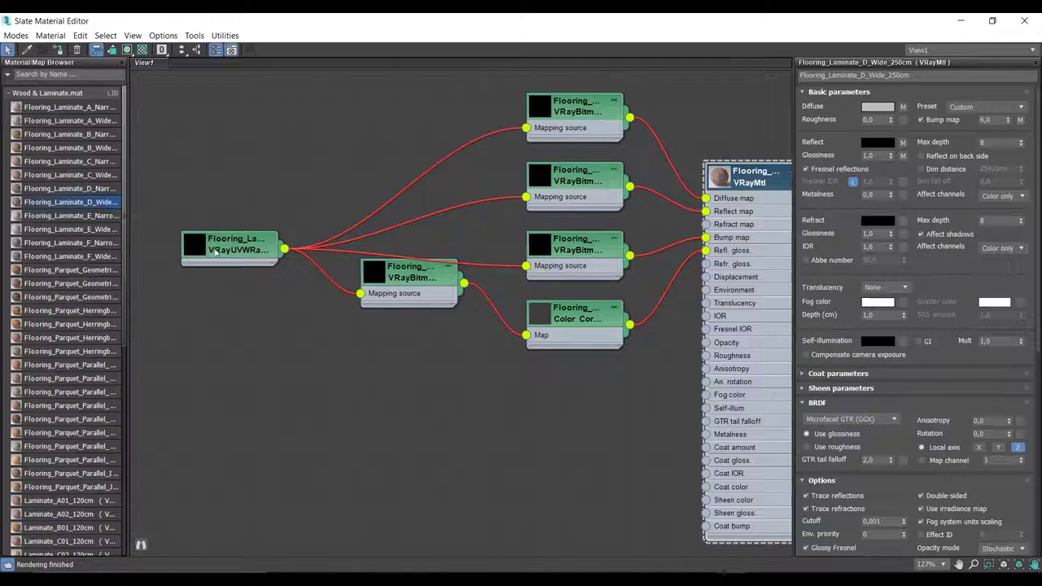
double_click(540, 109)
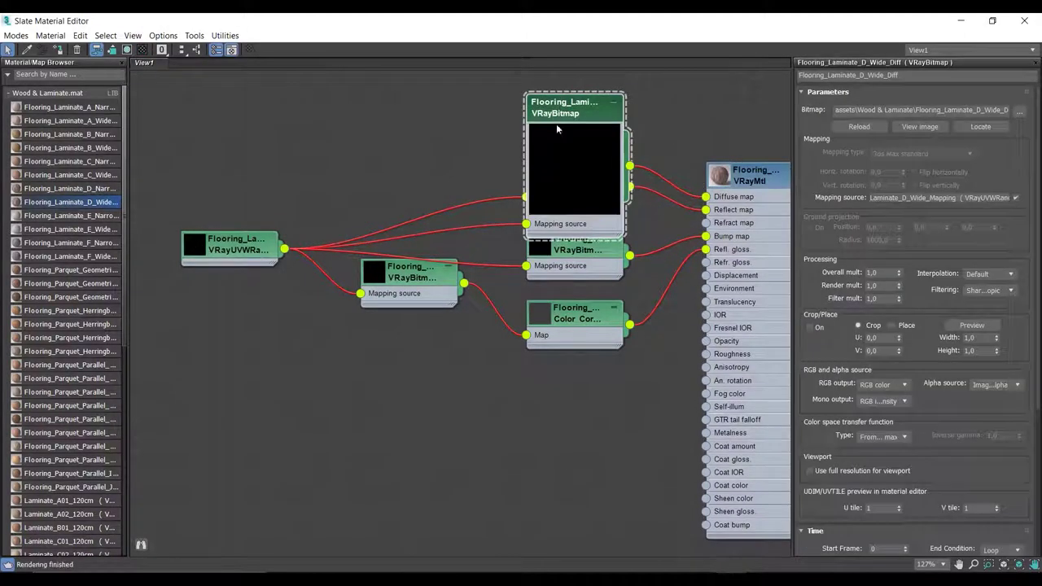
double_click(587, 171)
middle_drag(733, 228, 600, 250)
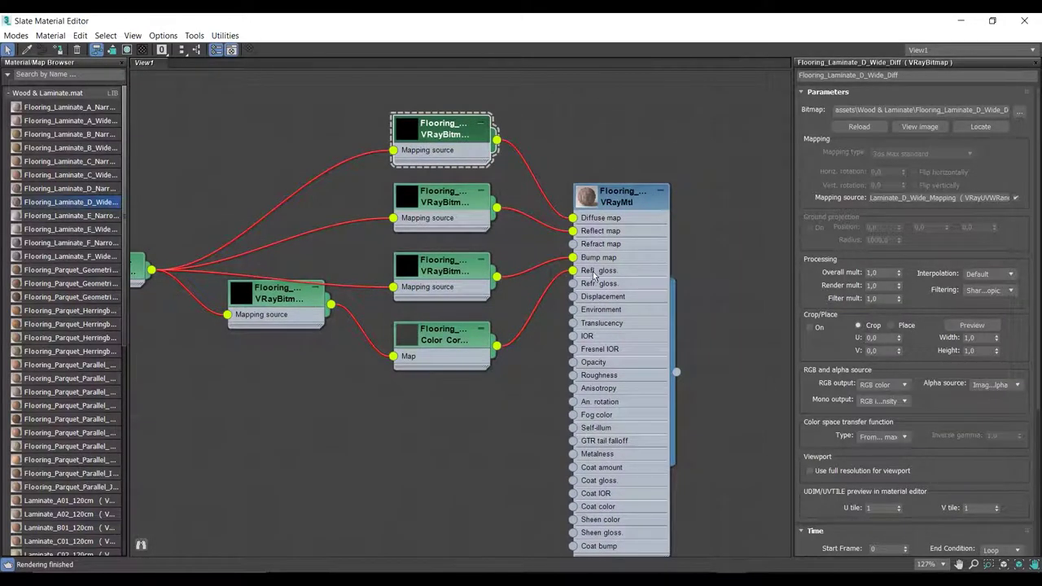
middle_drag(625, 255, 530, 259)
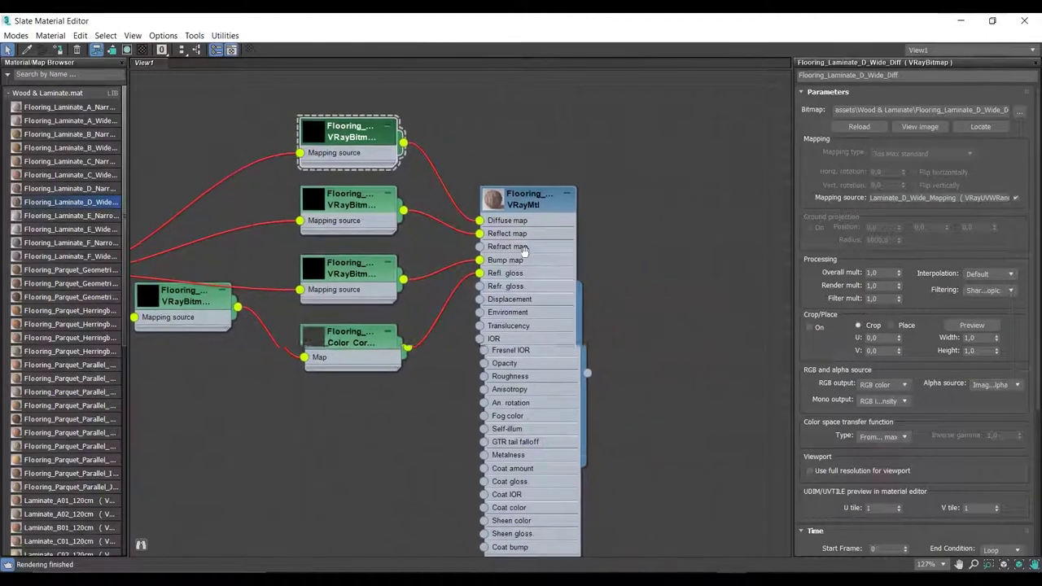
Step: Restore the Slate editor and assign Flooring_Laminate_D_Wide_250cm to Plane001
click(992, 20)
drag(692, 71, 855, 50)
middle_drag(863, 180, 739, 132)
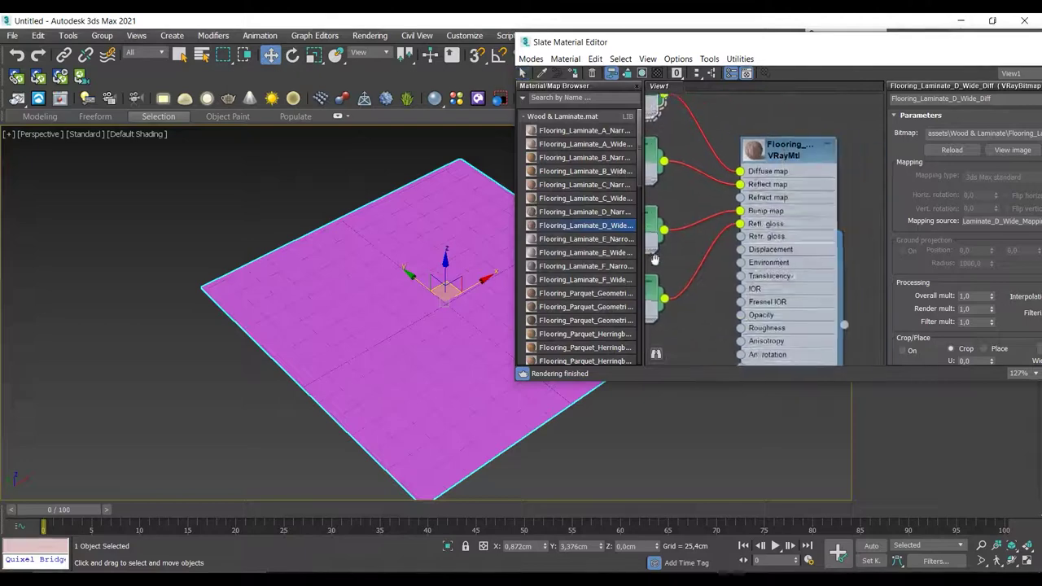
drag(767, 297, 828, 266)
click(768, 298)
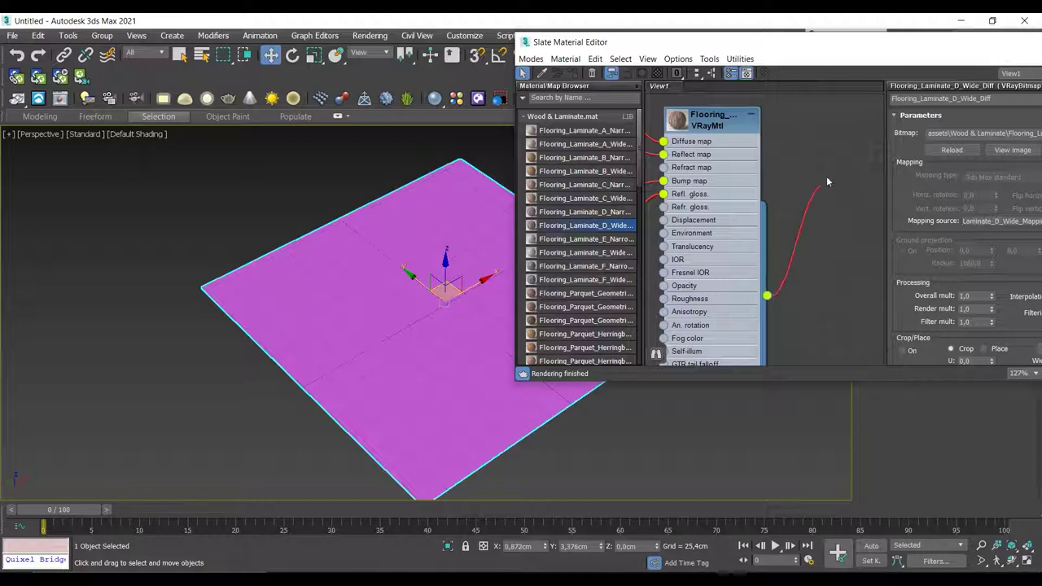
drag(827, 181, 398, 336)
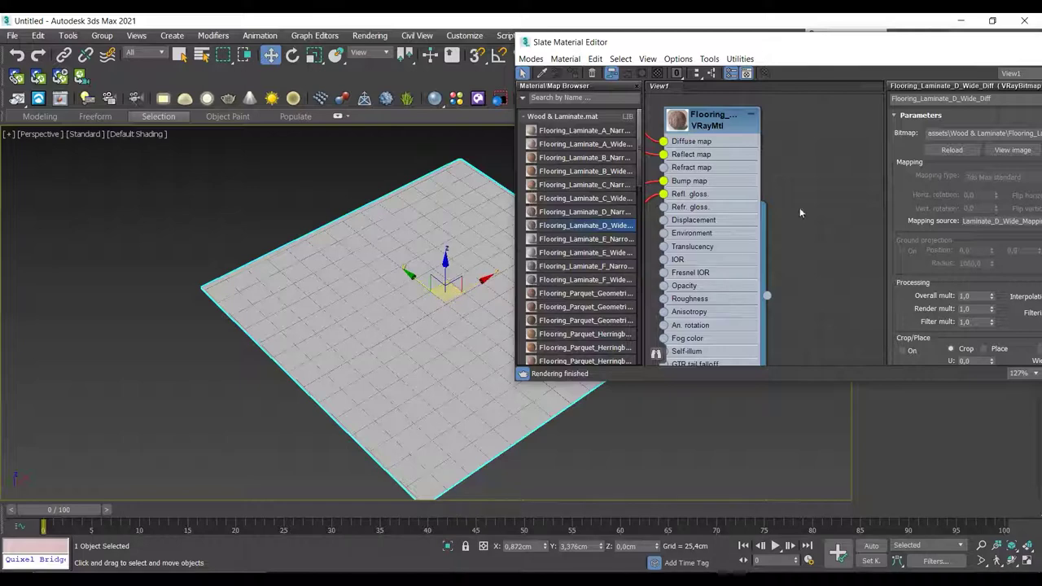
middle_drag(361, 304, 295, 310)
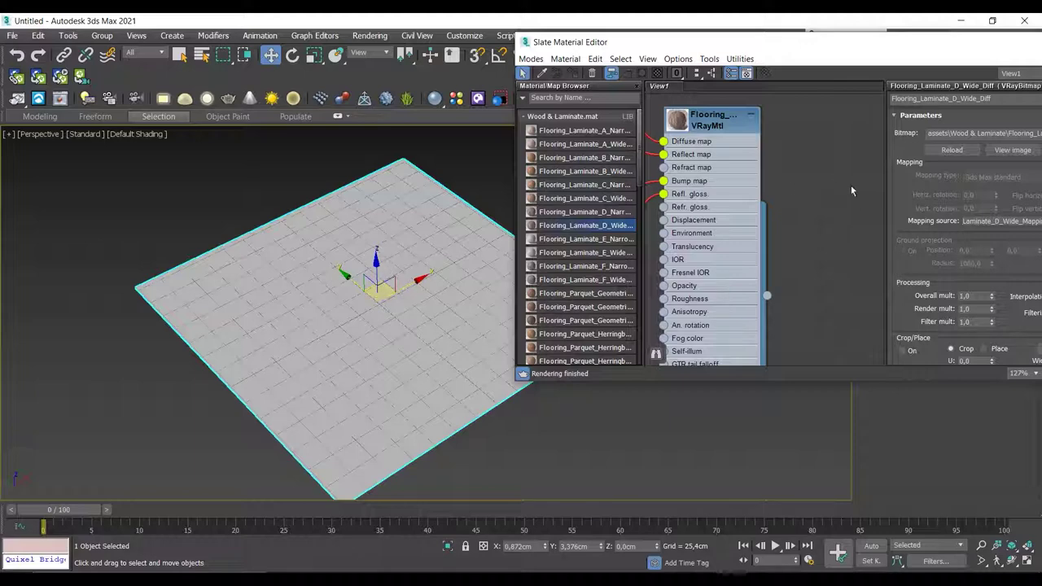
Step: Display the laminate's wood texture on the plane in the viewport and orbit to check it
click(718, 121)
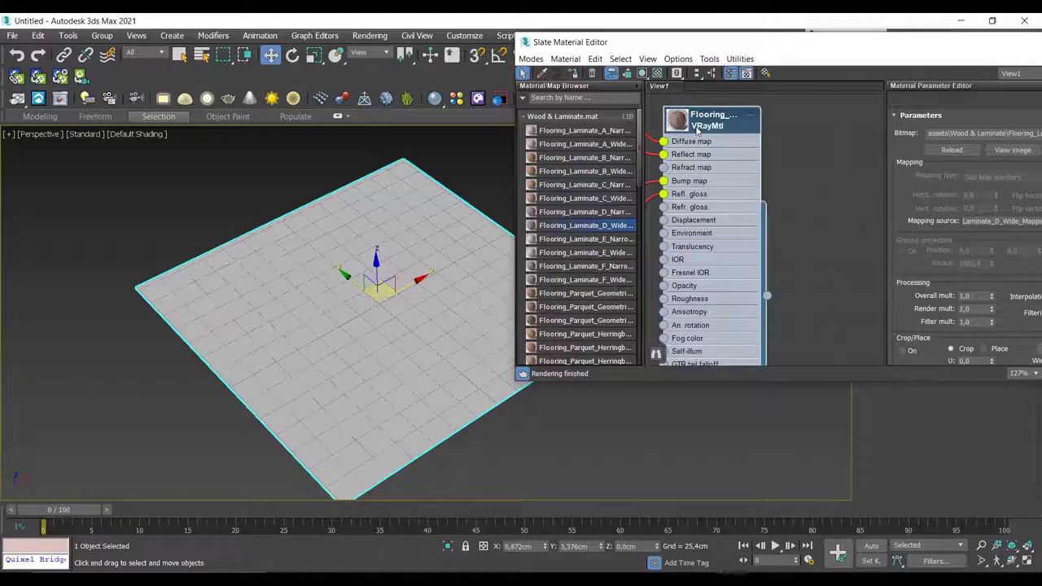
double_click(697, 129)
click(658, 74)
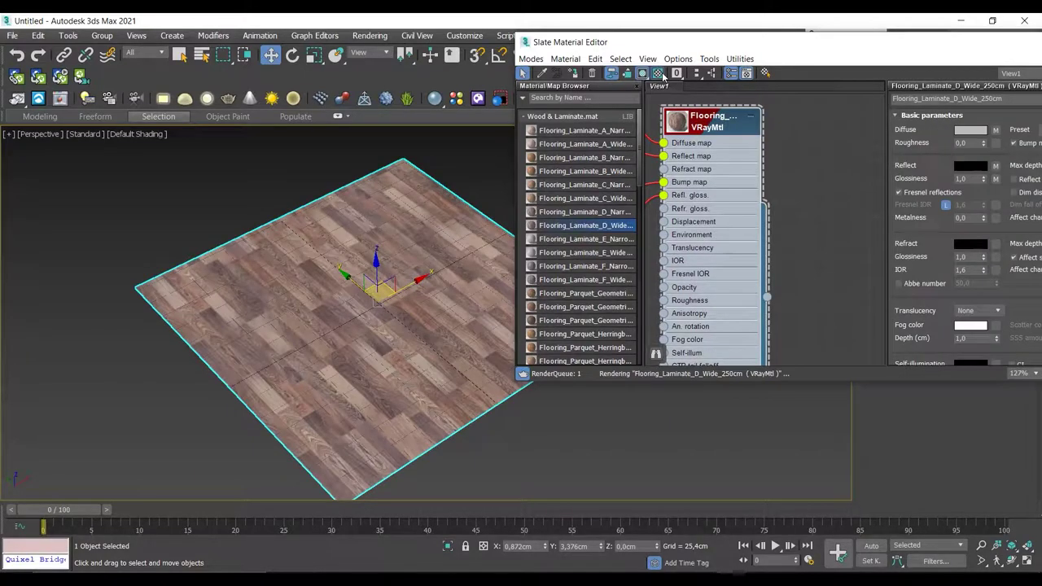
scroll(398, 343, up, 3)
scroll(398, 343, down, 3)
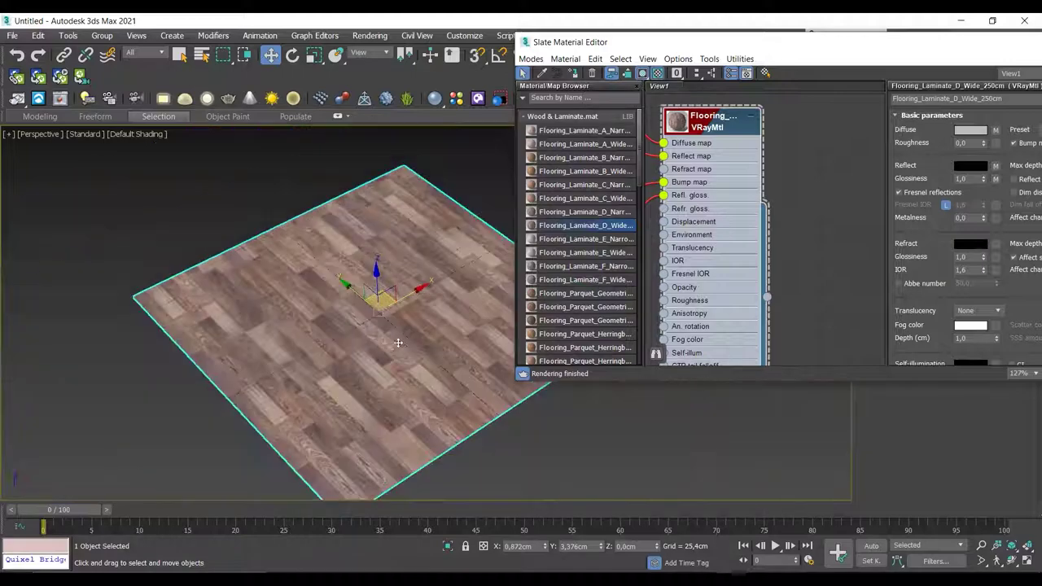
mouse_move(398, 343)
alt+middle_down()
mouse_move(407, 349)
mouse_move(420, 301)
alt+middle_up()
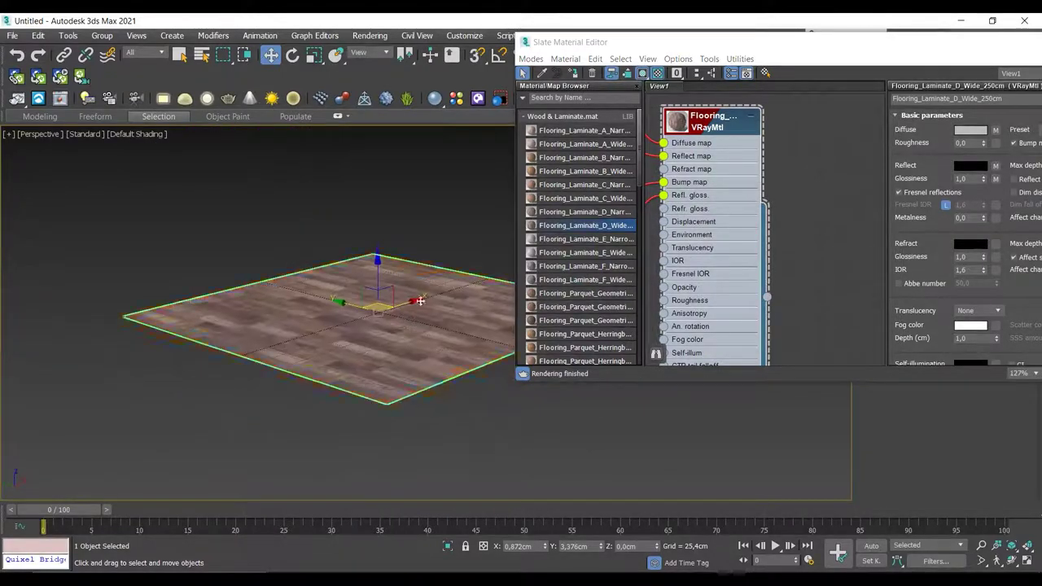
alt+middle_drag(323, 159, 434, 129)
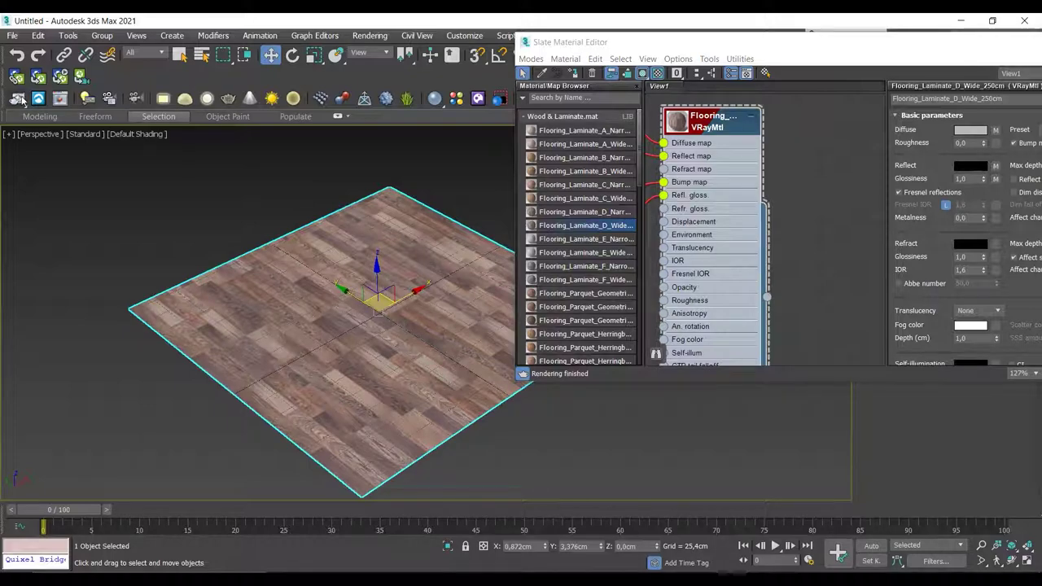
Step: Close the Slate editor and bring the Perspective view low over the laminate floor
key(m)
scroll(399, 326, up, 2)
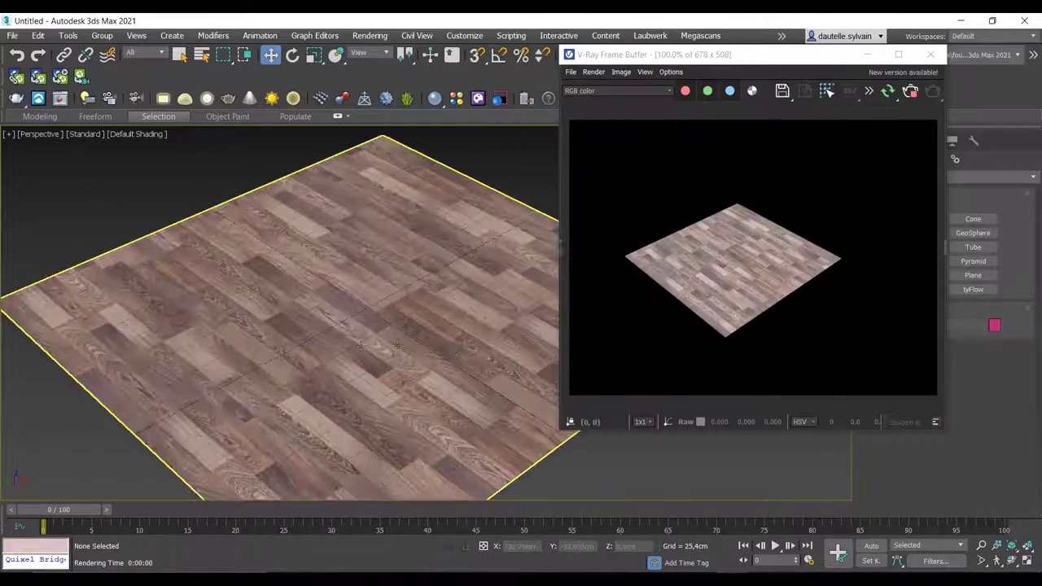
alt+middle_drag(399, 326, 524, 319)
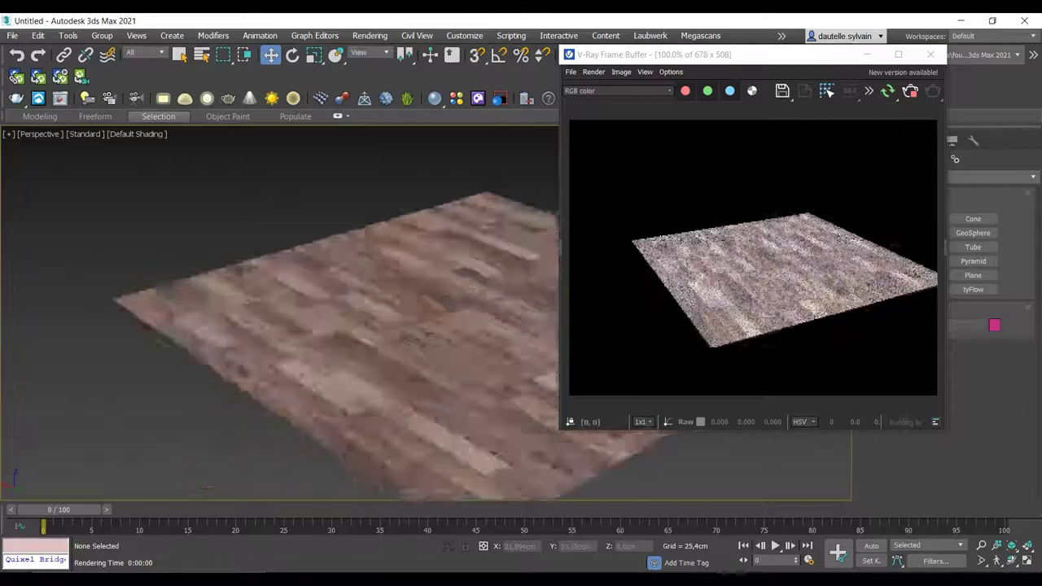
scroll(488, 309, up, 2)
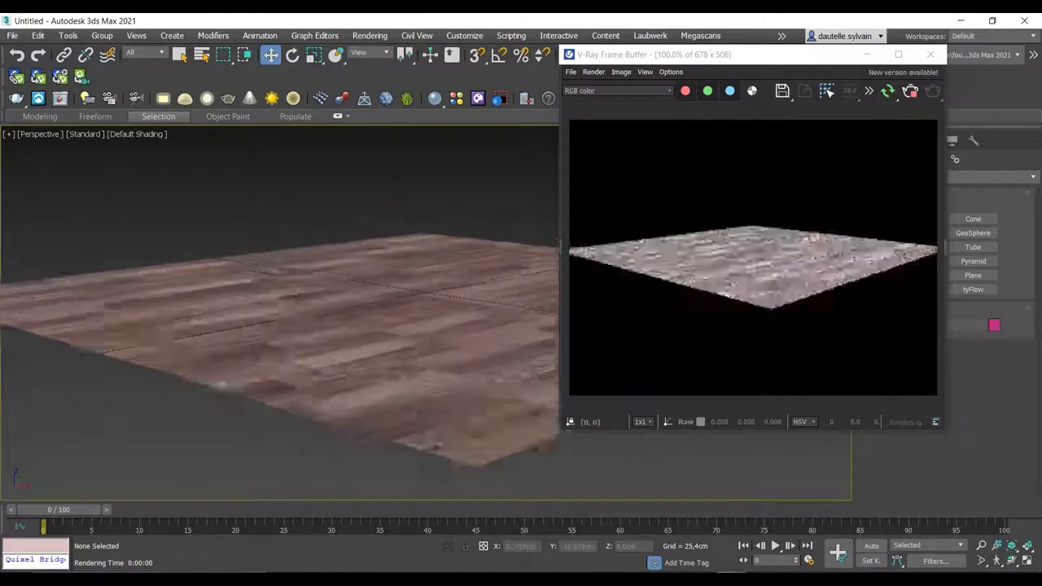
scroll(464, 303, up, 2)
scroll(442, 300, up, 3)
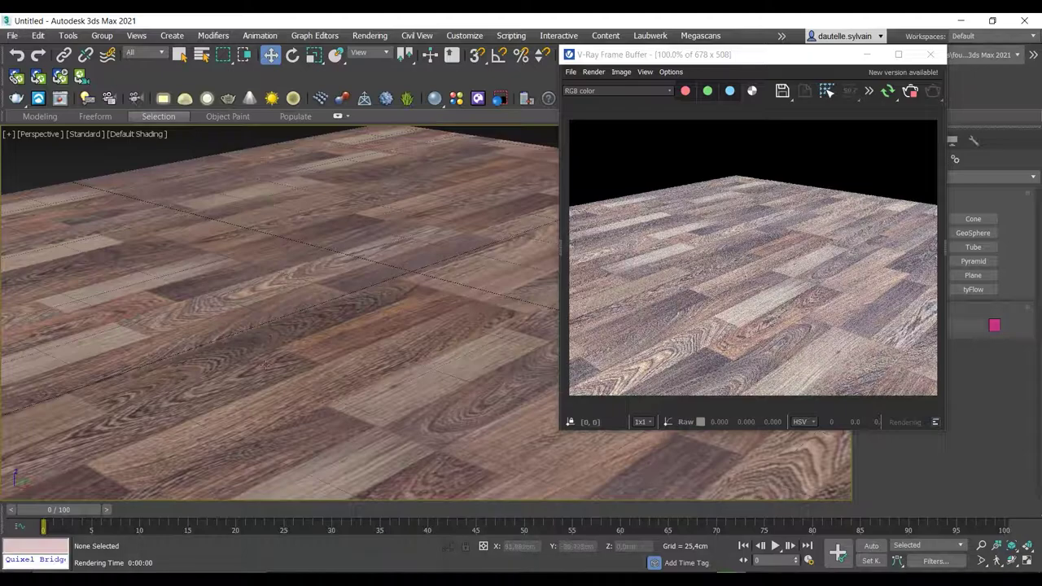
mouse_move(264, 365)
alt+middle_down()
mouse_move(492, 359)
mouse_move(470, 365)
alt+middle_up()
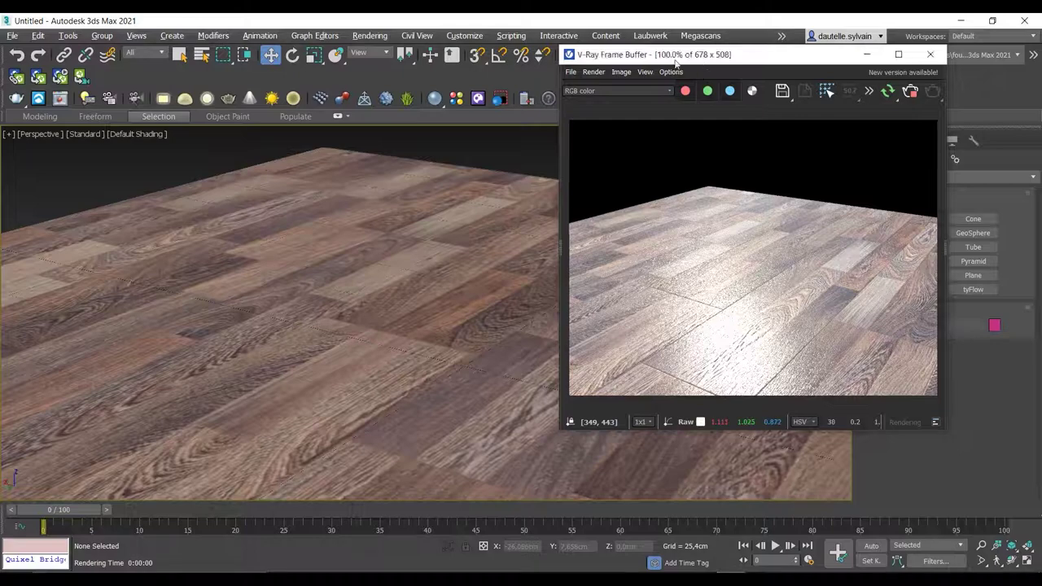
Step: Review the laminate floor render in the V-Ray Frame Buffer, then close it
drag(704, 60, 411, 53)
click(841, 59)
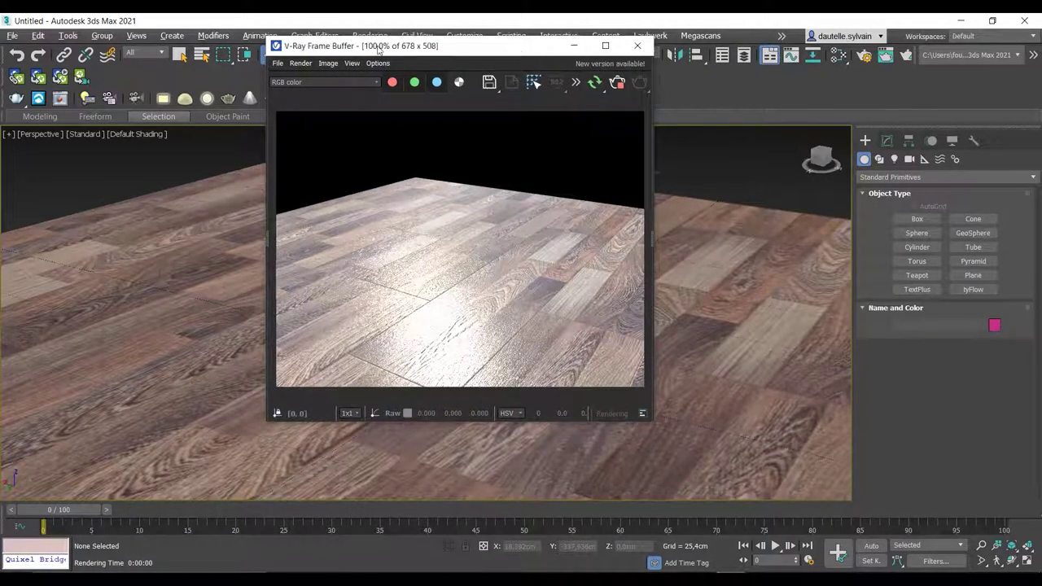
drag(533, 49, 372, 48)
click(847, 57)
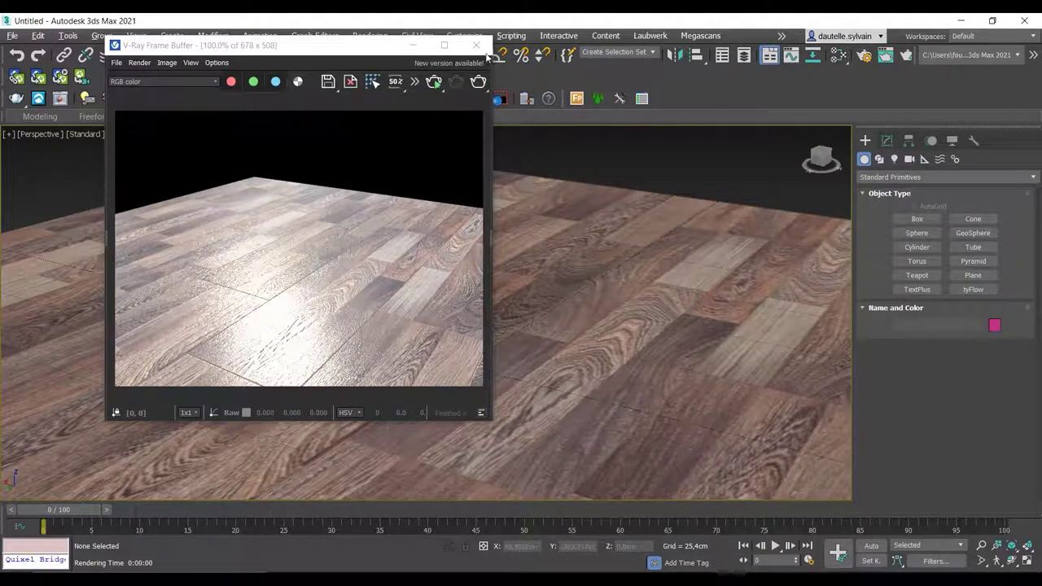
click(465, 35)
click(749, 111)
click(476, 45)
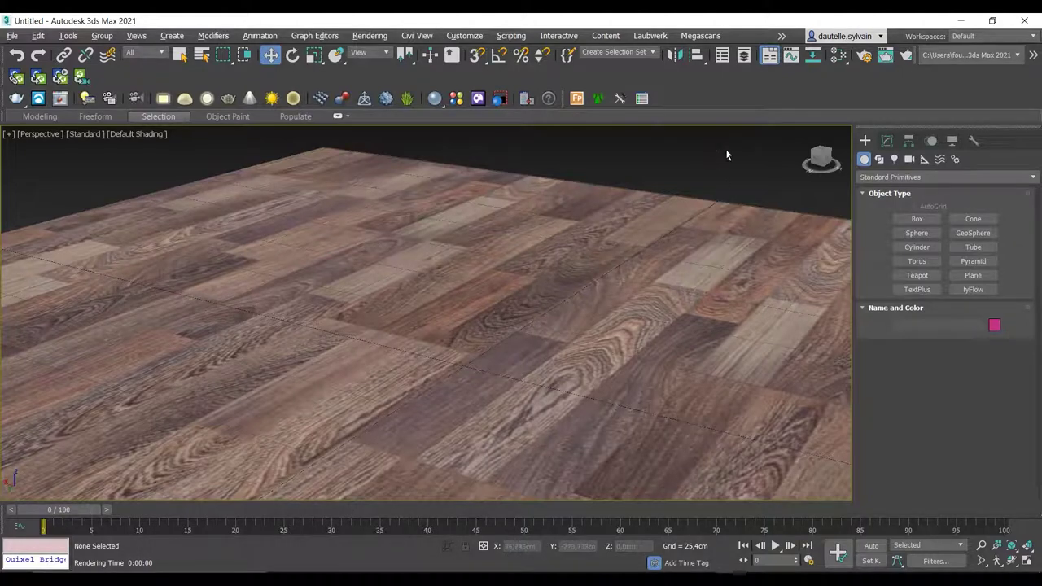
Step: Bring Concrete_Reflective_A01_2m from Concrete.mat into the node view and show its parameters
key(m)
scroll(644, 223, down, 5)
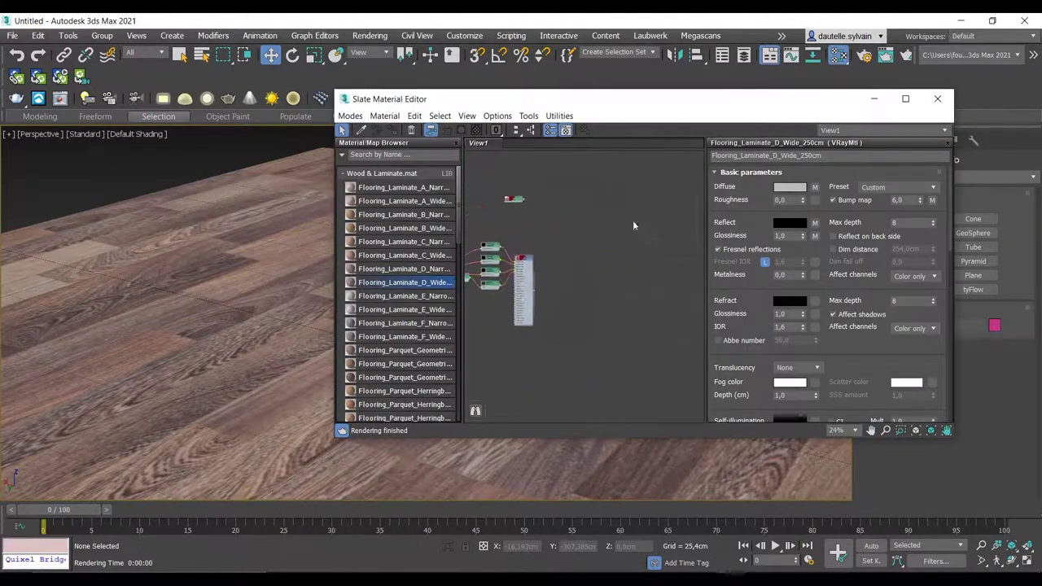
click(351, 173)
click(357, 209)
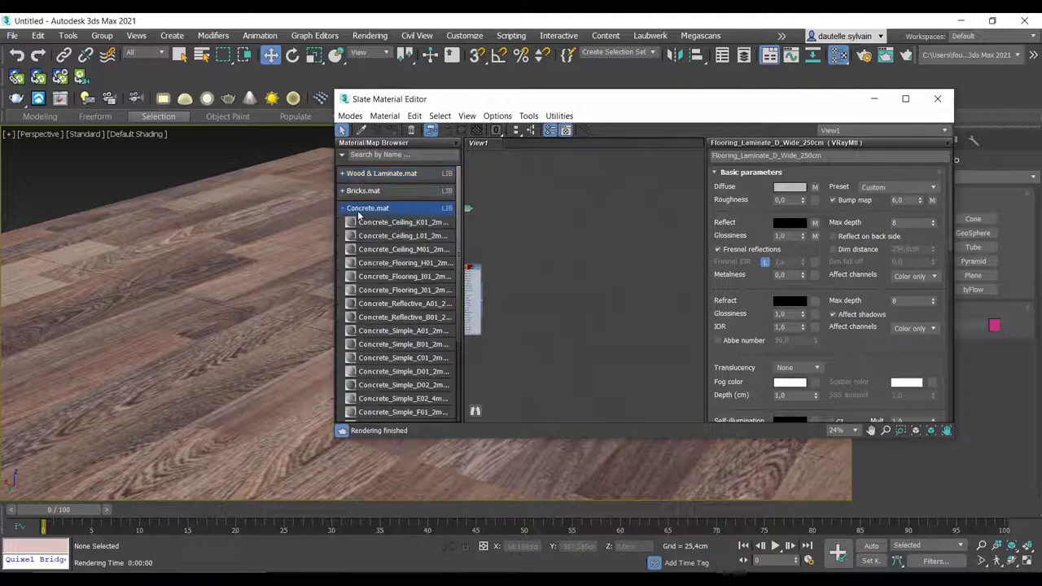
drag(528, 239, 570, 208)
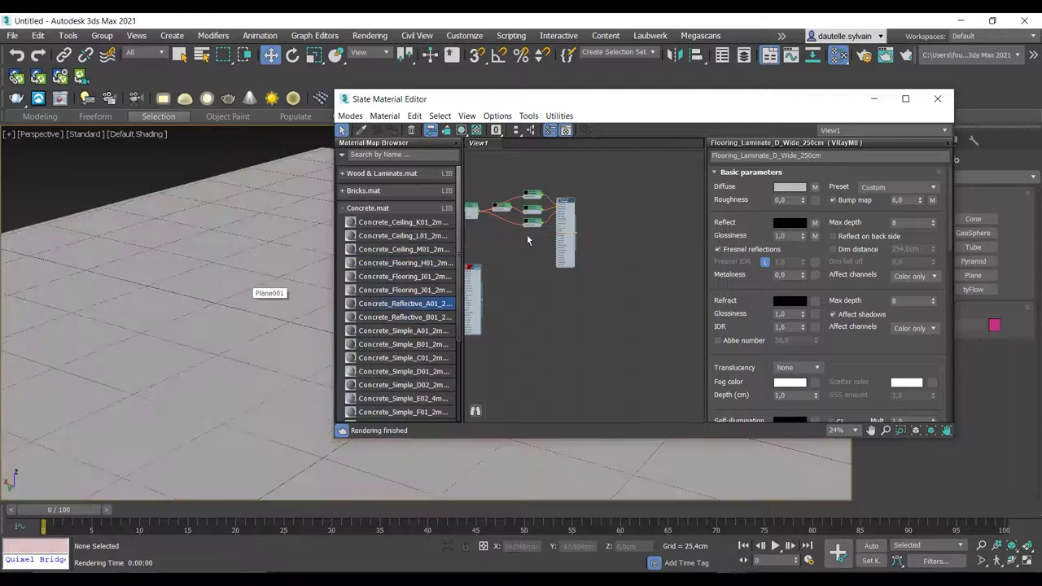
scroll(563, 206, up, 3)
scroll(562, 206, up, 4)
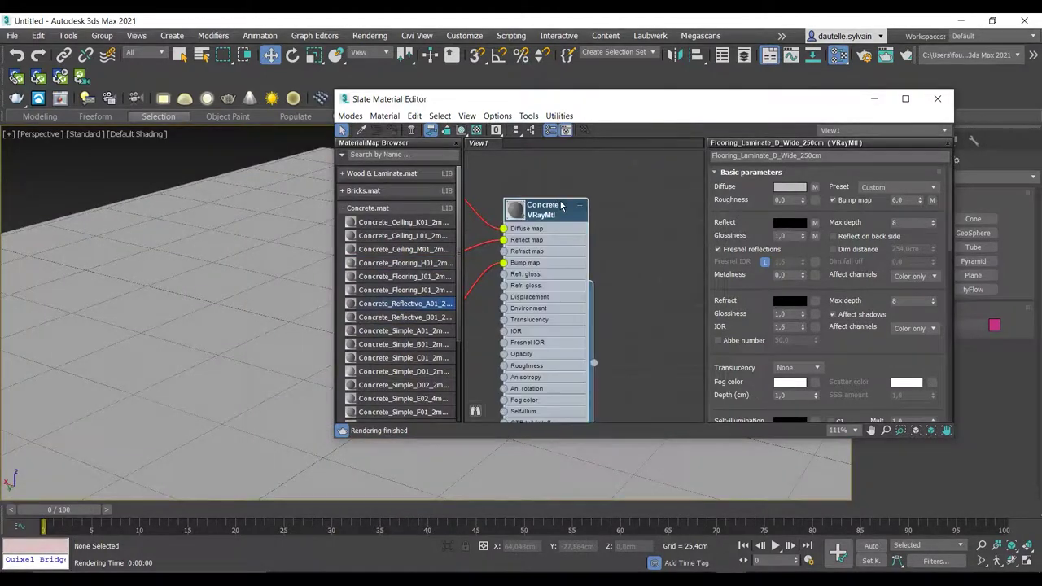
double_click(540, 209)
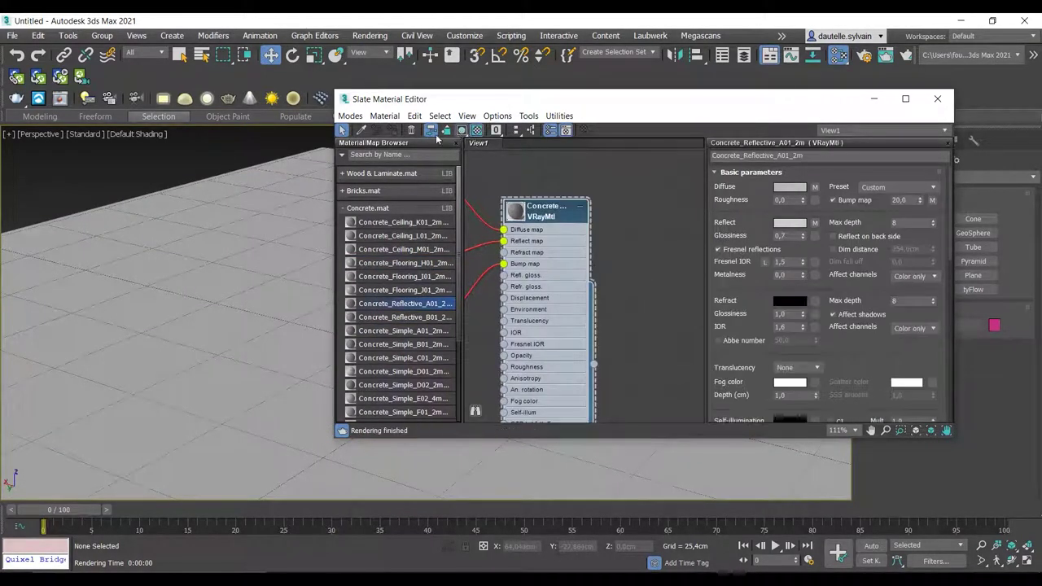
Step: Assign the concrete material to the plane and render it in the VFB
click(60, 98)
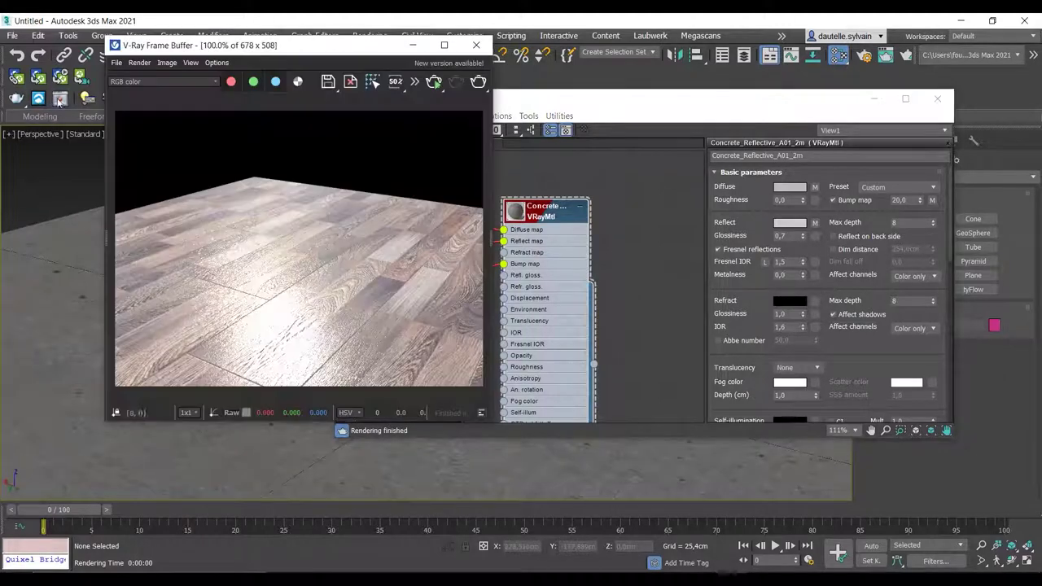
key(m)
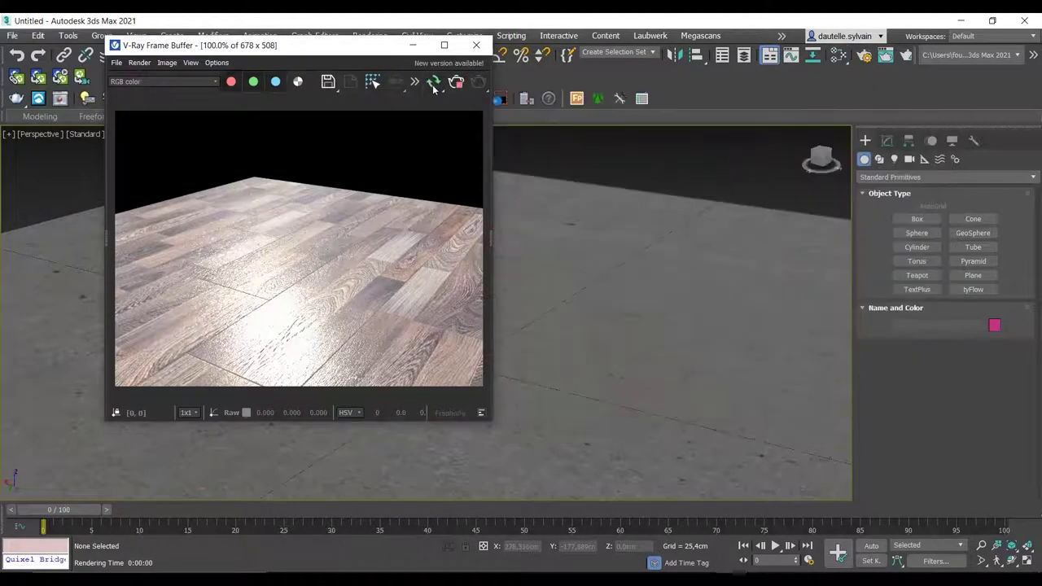
click(434, 84)
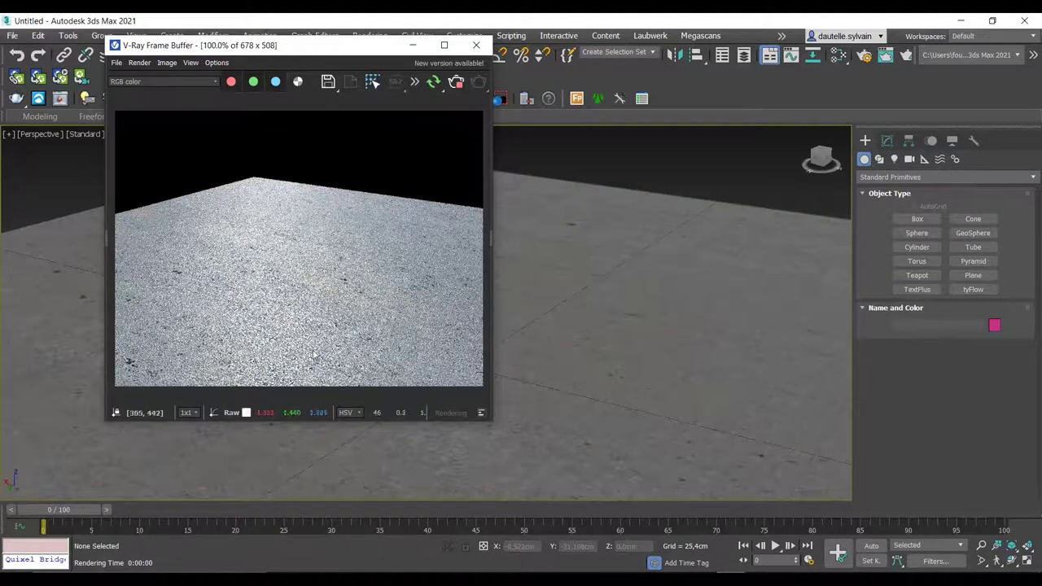
scroll(559, 346, down, 3)
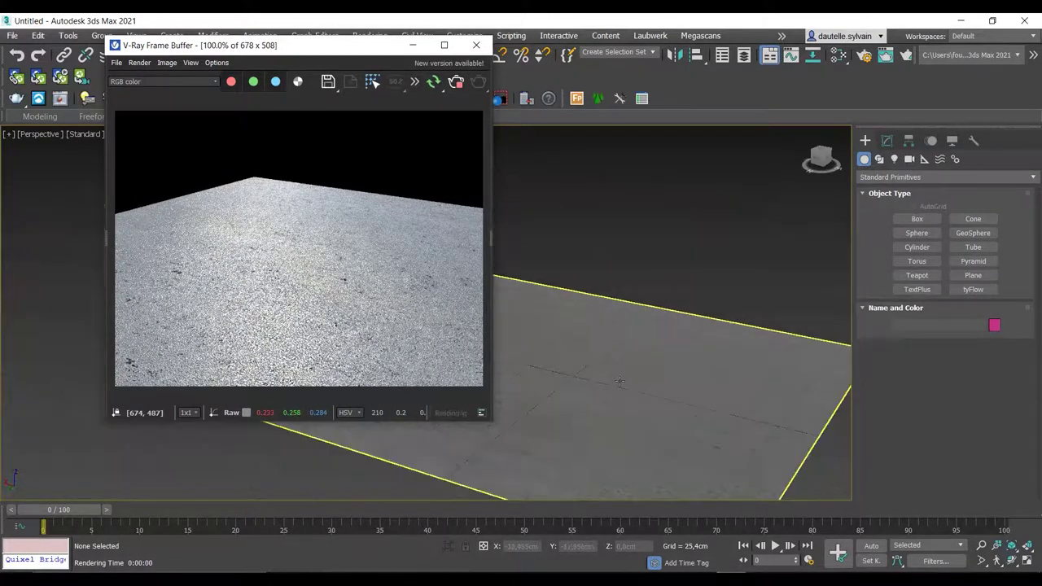
scroll(643, 379, down, 2)
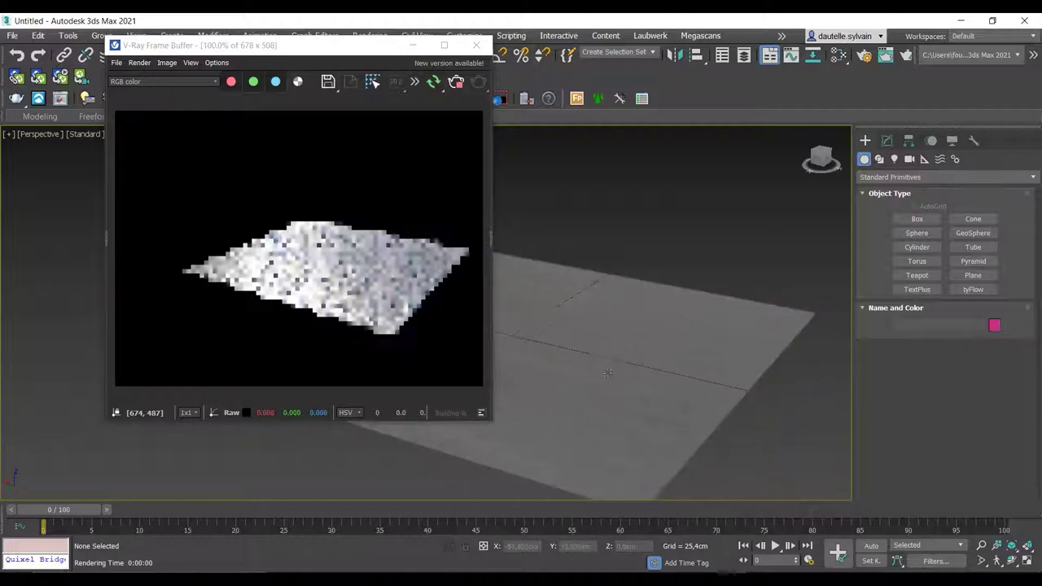
click(466, 91)
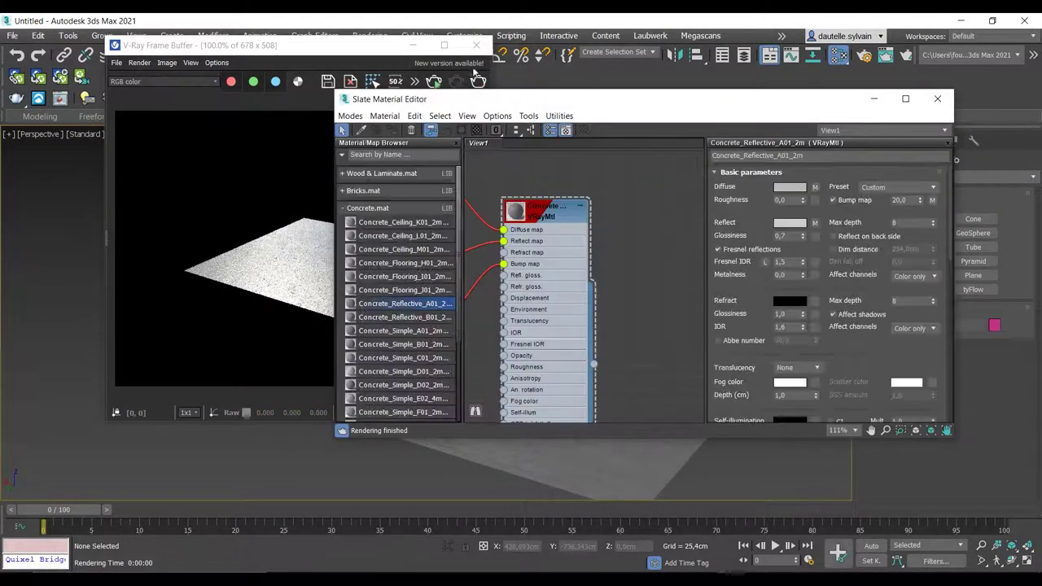
Step: Close the render window, collapse the Bricks and Concrete library groups, and bring up View1's add-material menu
click(477, 46)
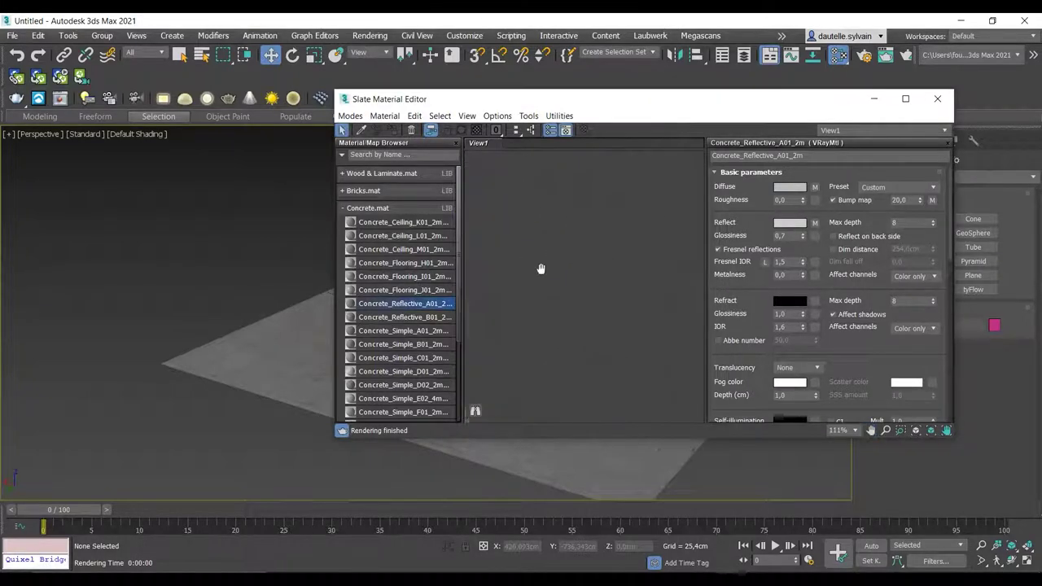
click(366, 193)
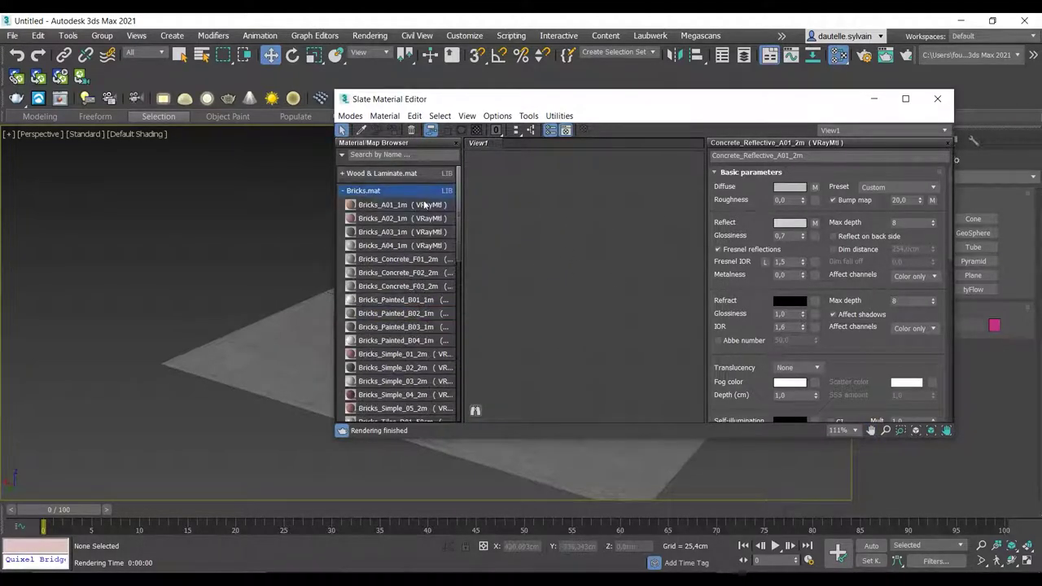
click(375, 193)
click(363, 209)
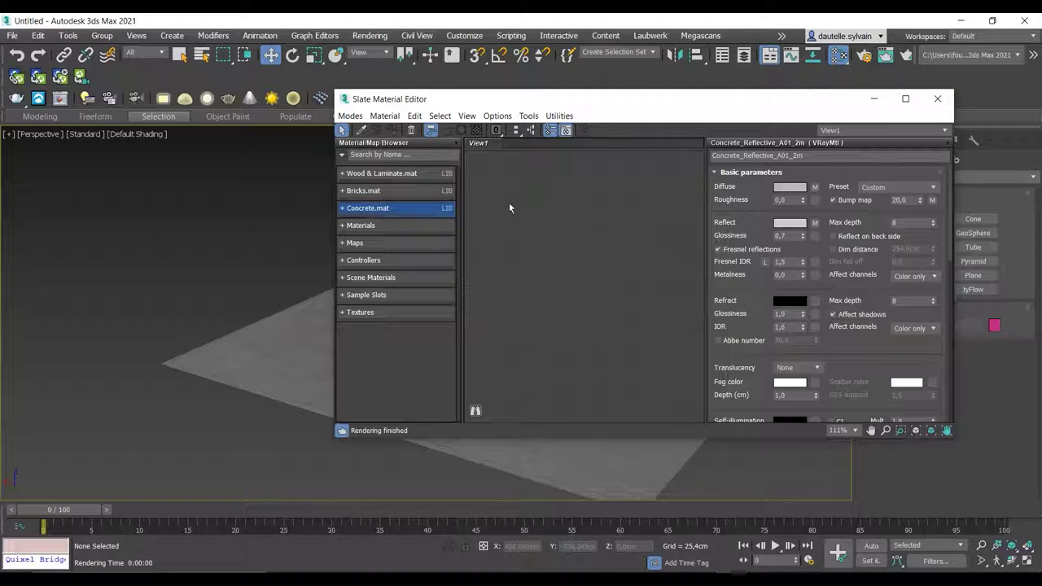
right_click(546, 197)
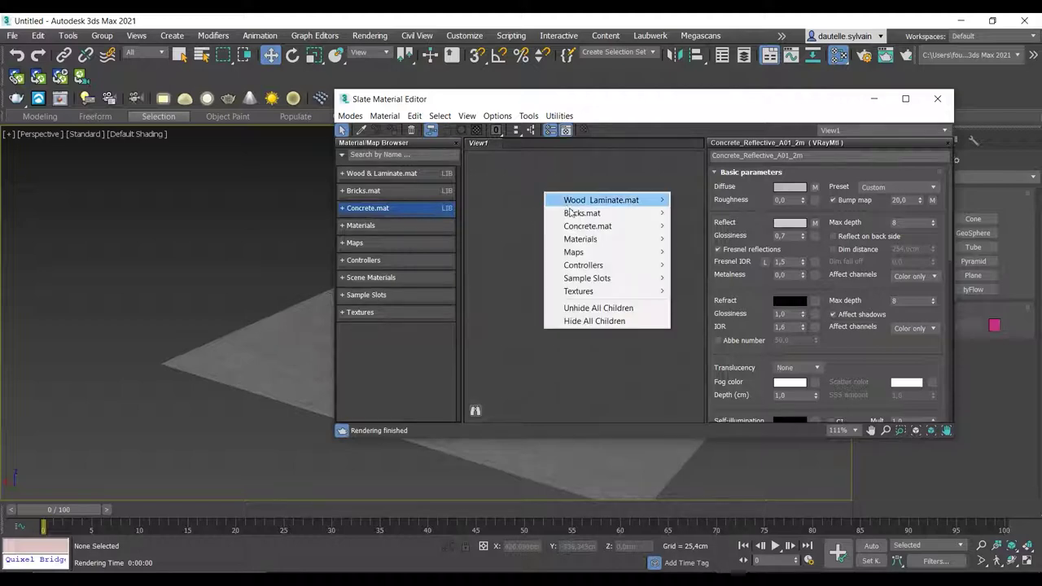
mouse_move(581, 239)
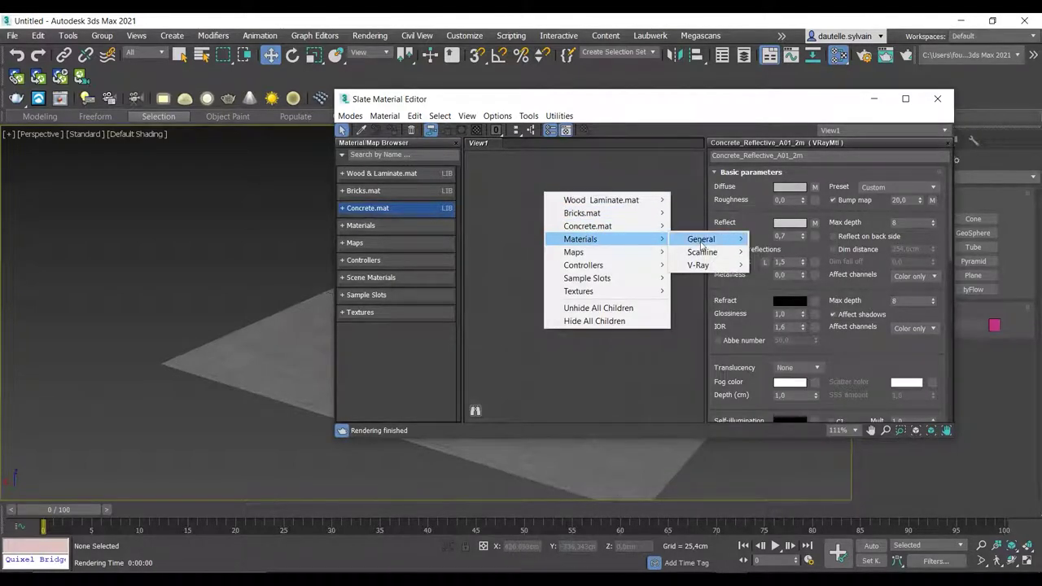
mouse_move(699, 266)
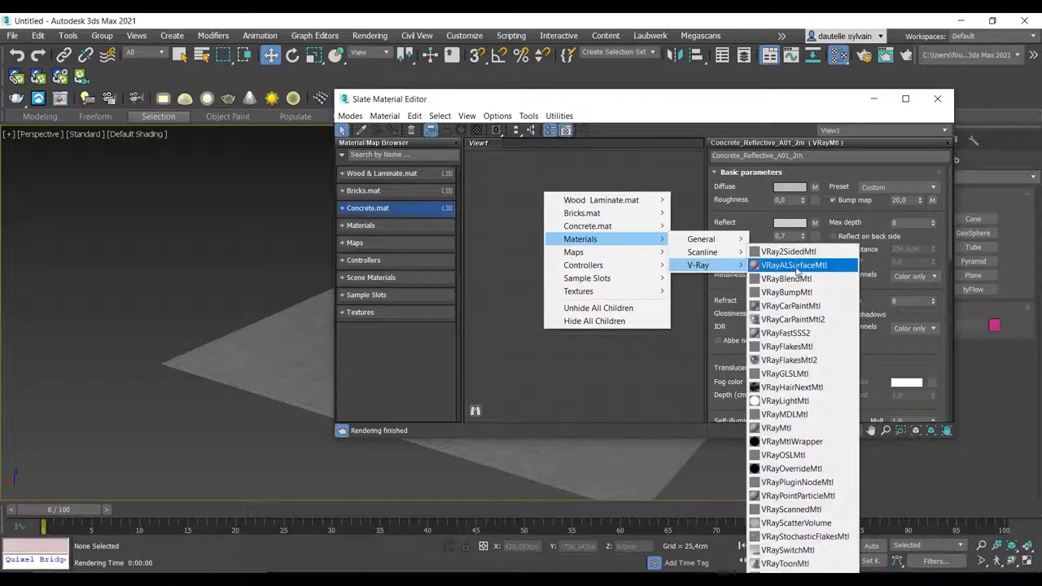
Step: Create blank VRayMtl Material #25 and assign it to the plane
click(789, 429)
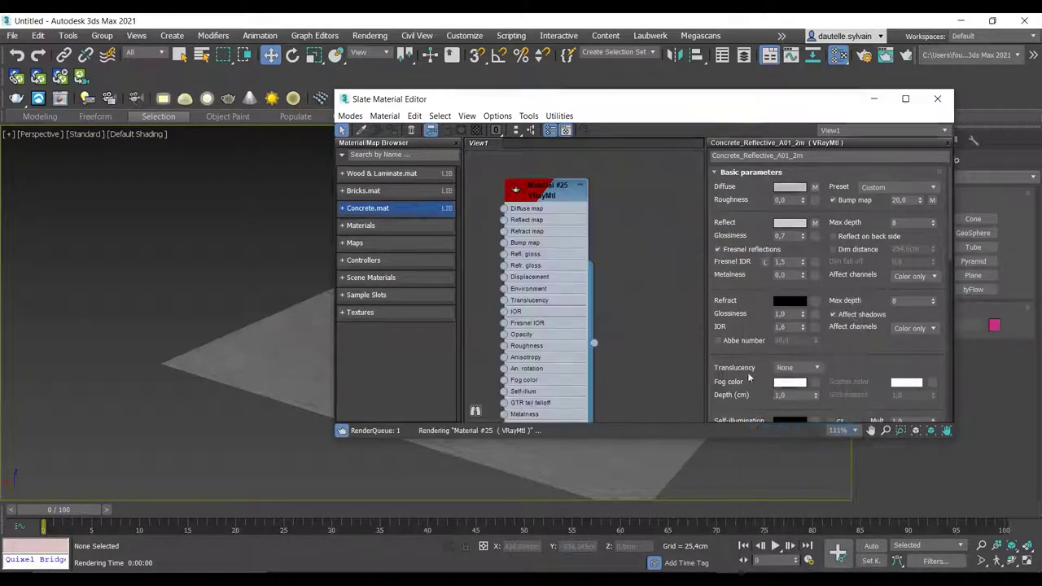
drag(529, 171, 602, 167)
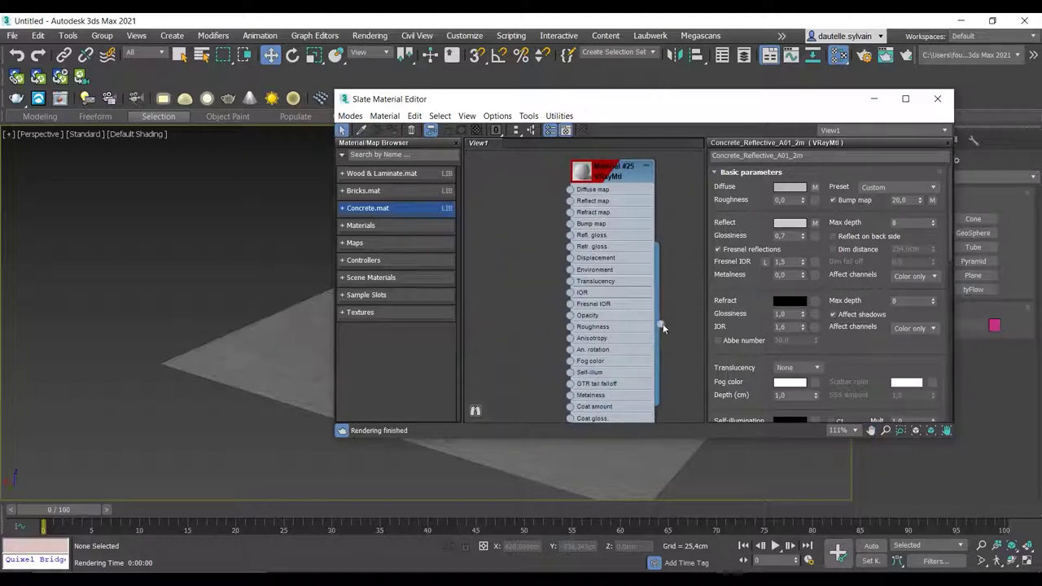
drag(661, 325, 274, 317)
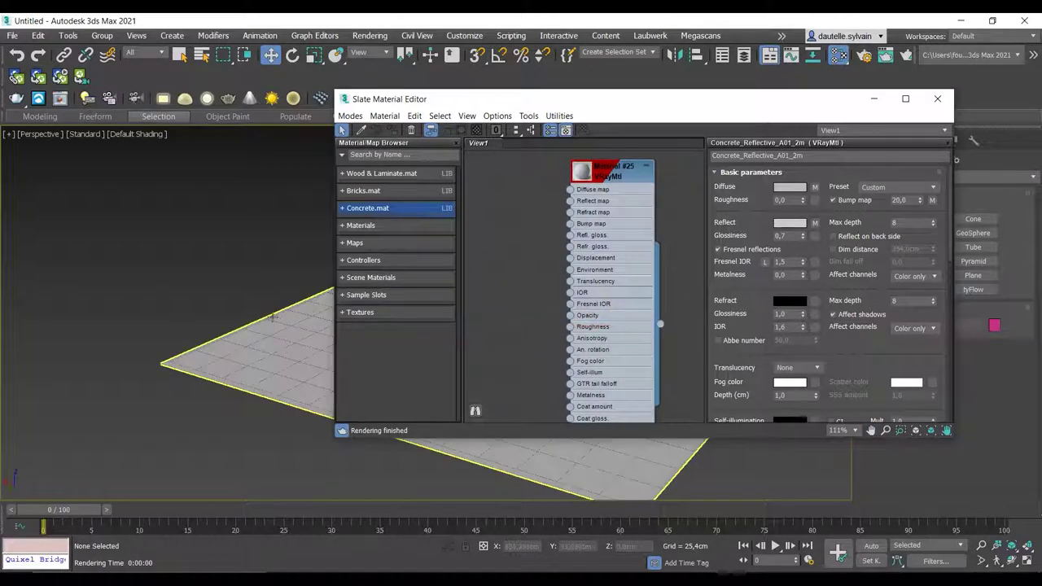
alt+middle_drag(273, 318, 179, 245)
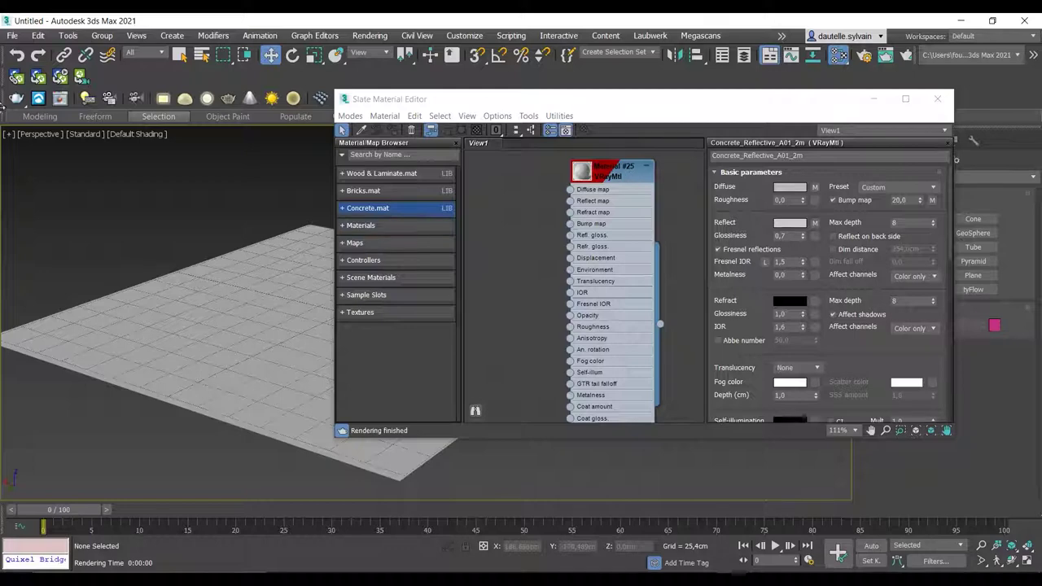
Step: Re-render the plane in the last VFB and arrange the render and Slate editor windows
click(61, 99)
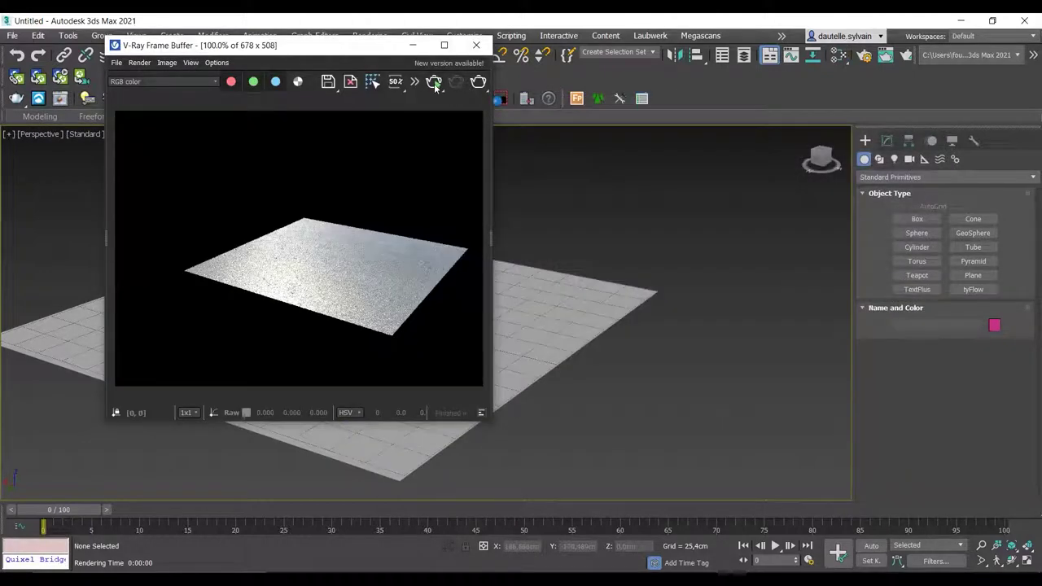
click(434, 82)
click(825, 58)
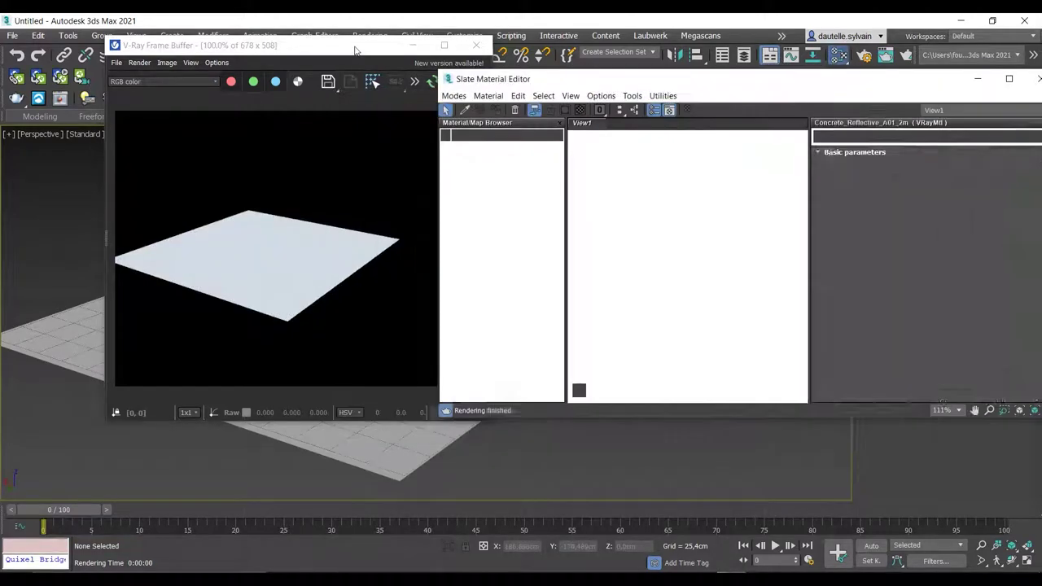
drag(355, 47, 287, 64)
drag(662, 96, 605, 77)
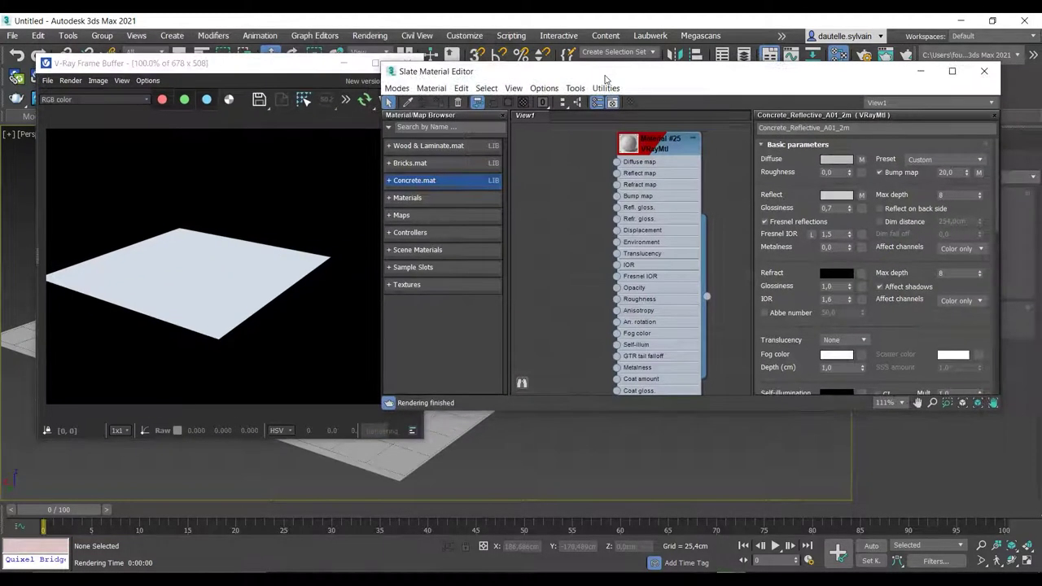
drag(666, 147, 617, 148)
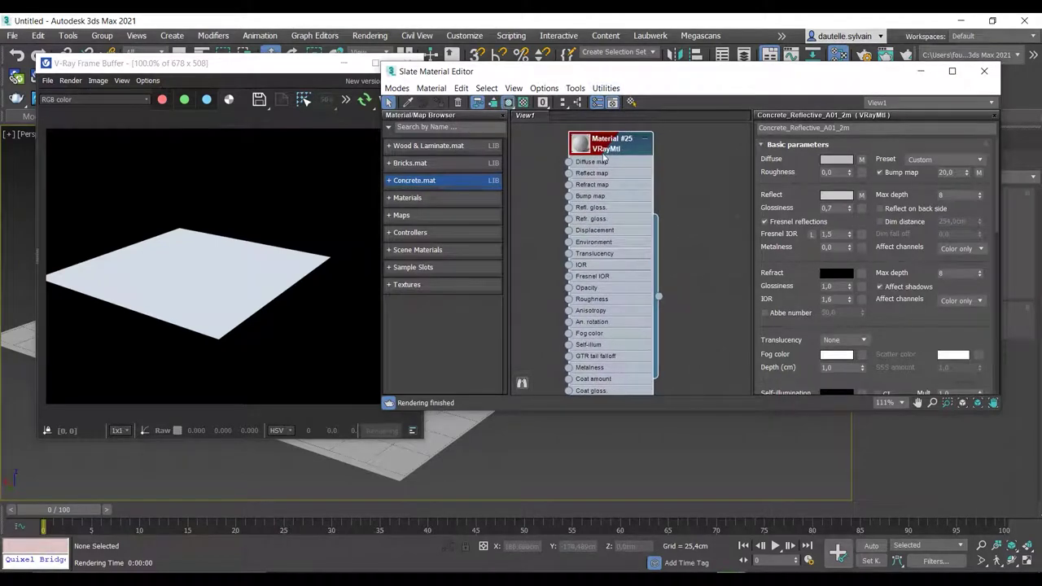
Step: Set Material #25's diffuse colour to dark red (Sat 241, Value 68; RGB 68, 4, 4)
double_click(607, 147)
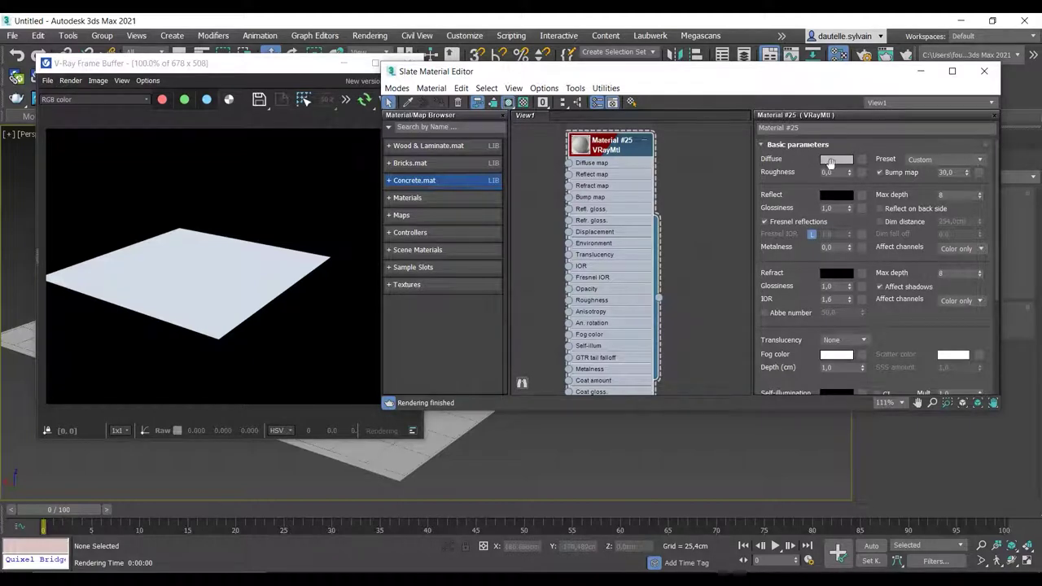
click(829, 162)
drag(436, 147, 487, 146)
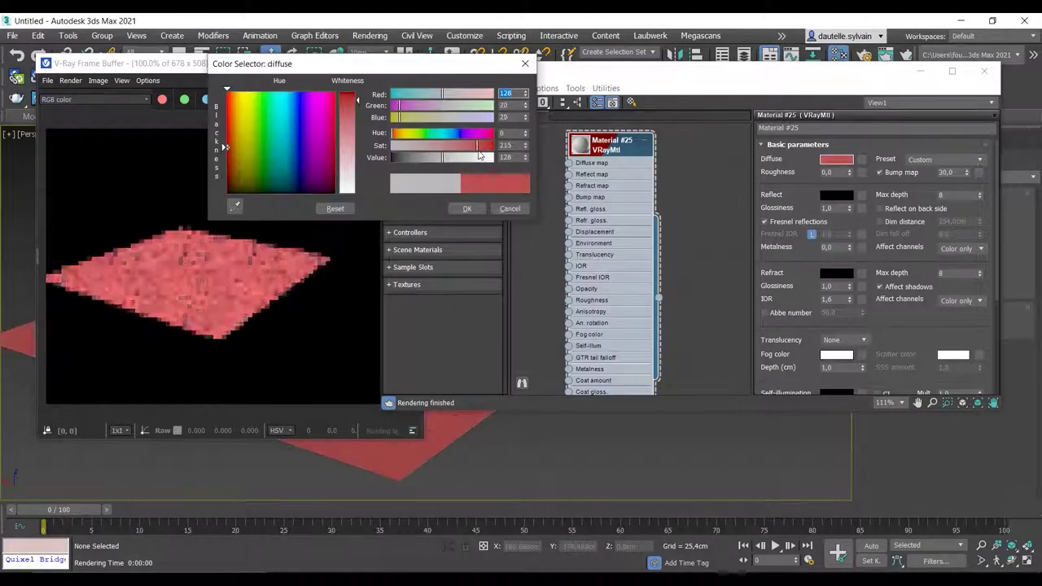
click(418, 157)
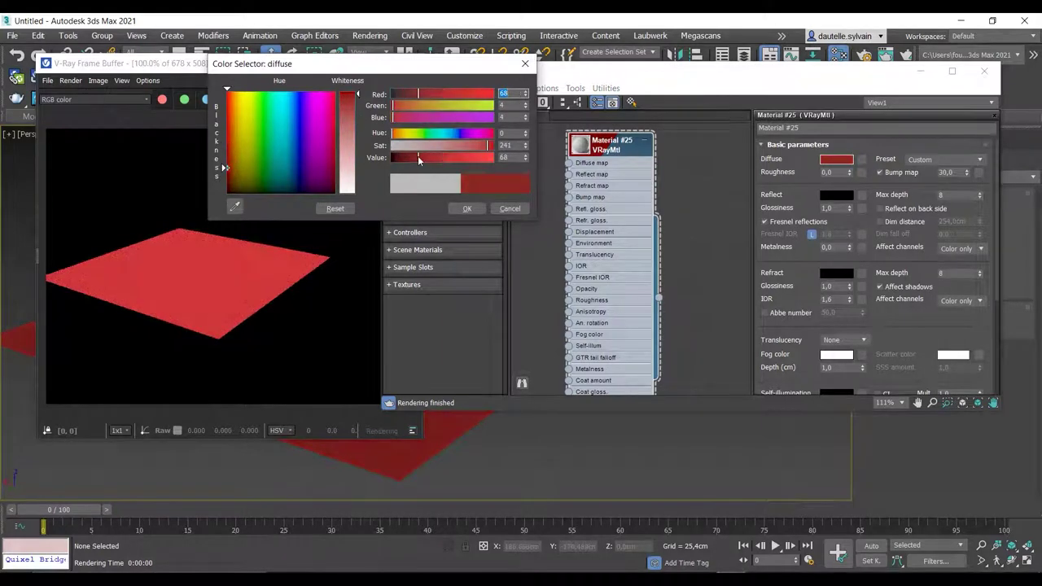
click(467, 208)
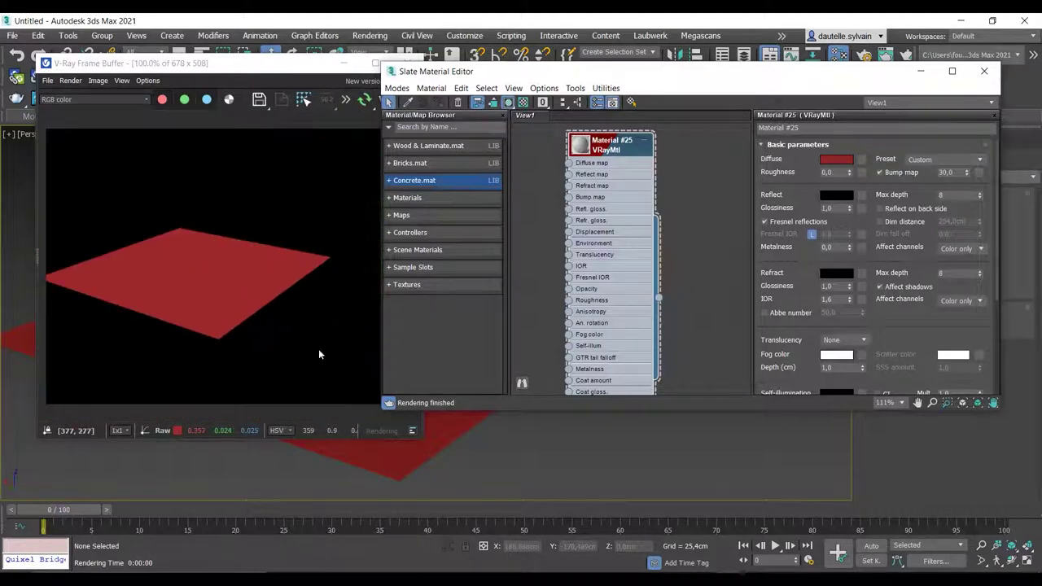
mouse_move(318, 355)
middle_down()
mouse_move(541, 430)
mouse_move(614, 429)
middle_up()
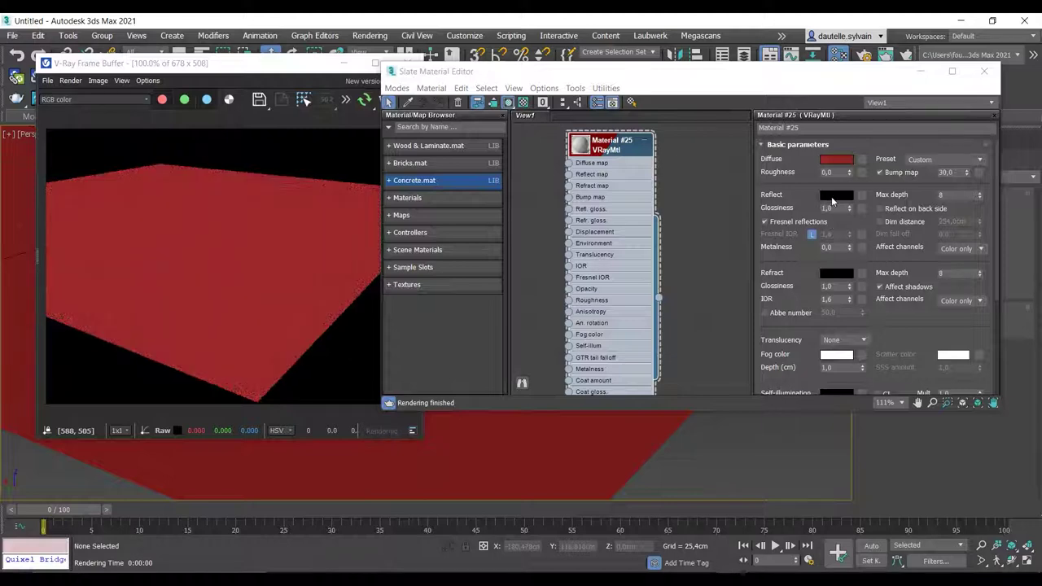
Step: Set Material #25's reflect colour to white
click(833, 196)
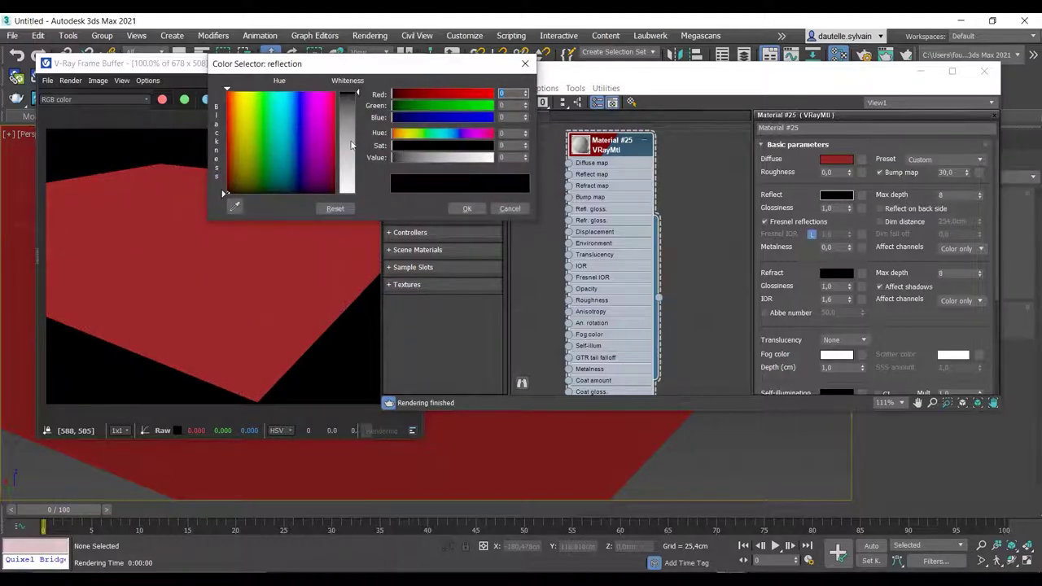
drag(351, 145, 351, 194)
click(466, 208)
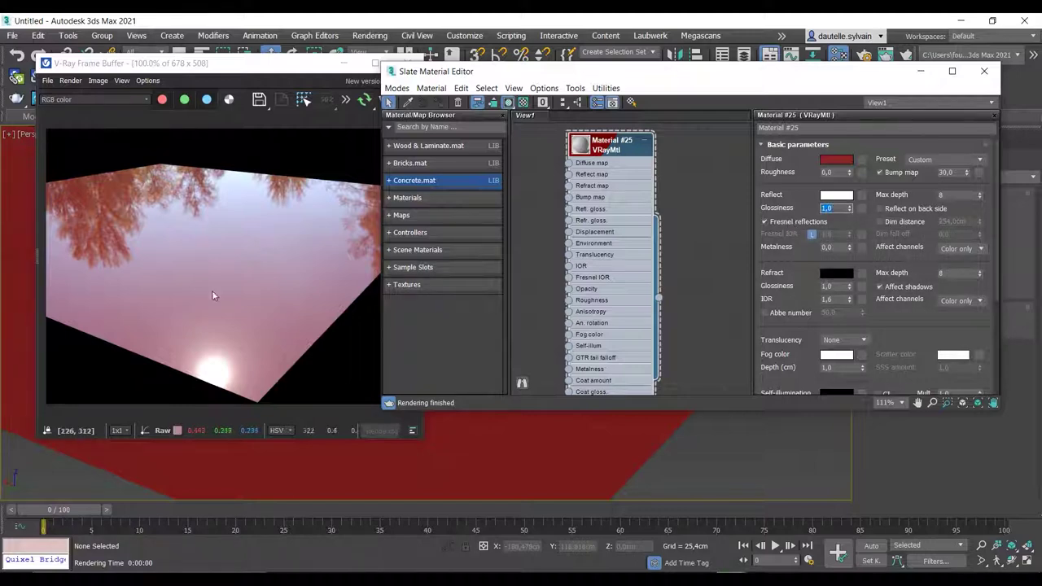
Step: Raise reflection glossiness to 0,84, toggling Fresnel reflections off and back on
text(0)
key(Return)
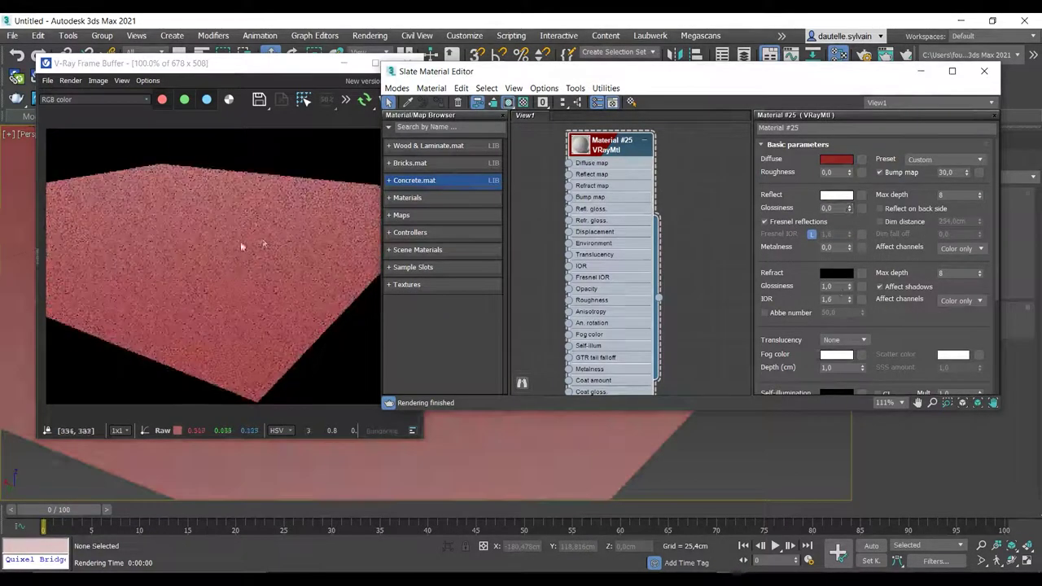
drag(849, 208, 855, 155)
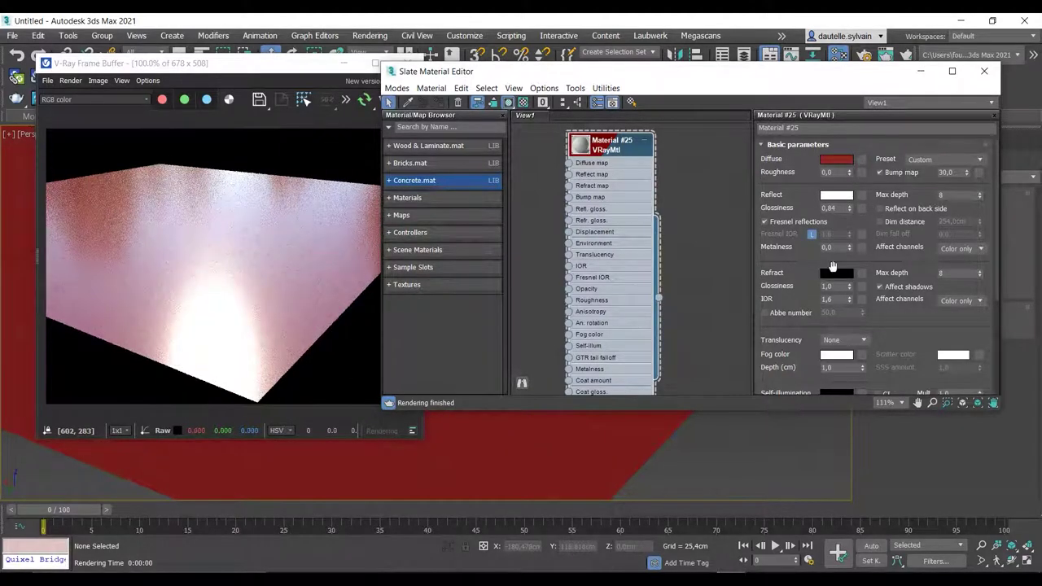
click(765, 221)
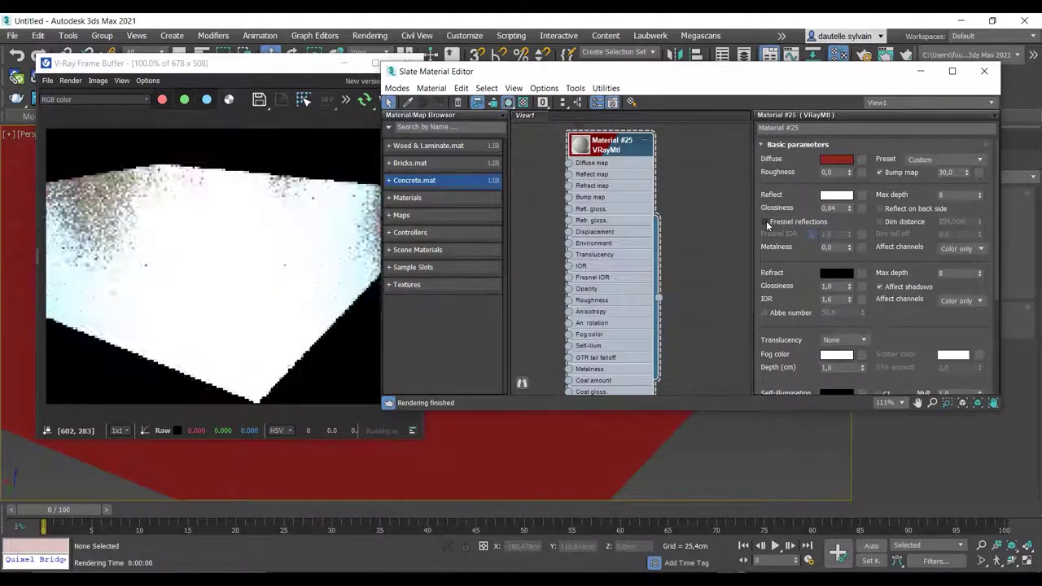
click(764, 221)
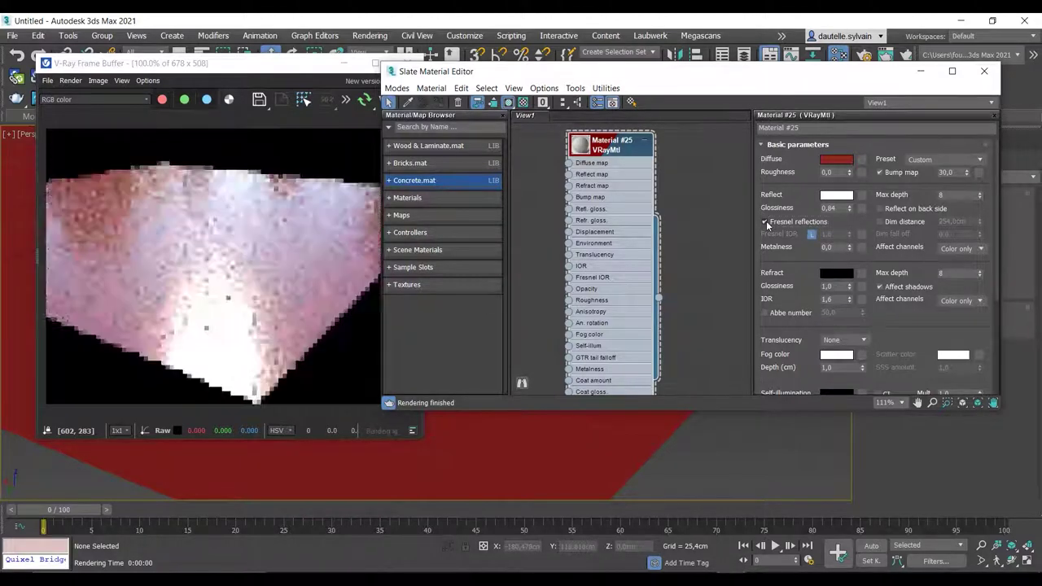
Step: Set the refract colour to white and raise reflection glossiness to 0,95
click(839, 275)
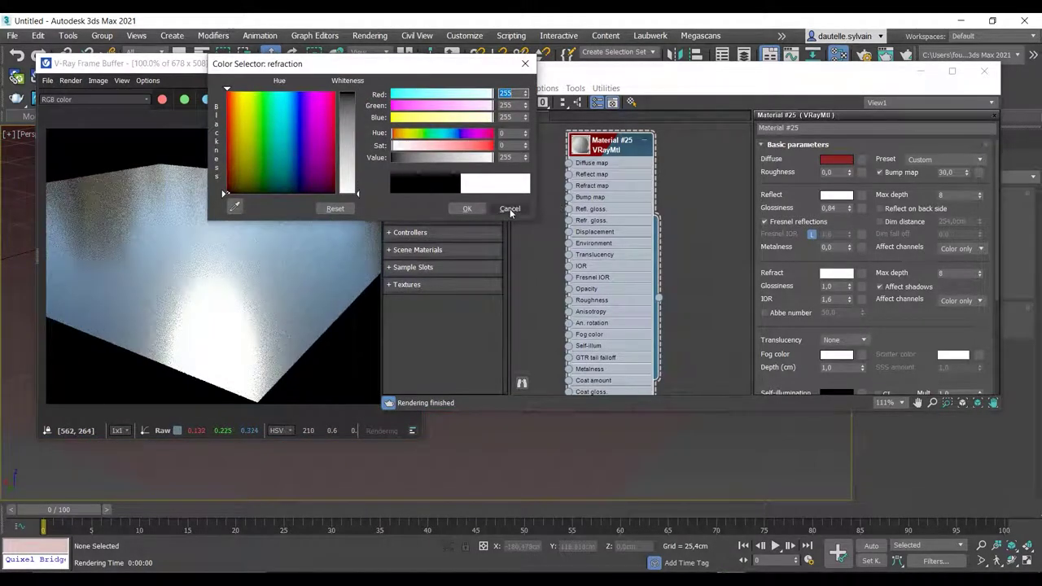
click(468, 209)
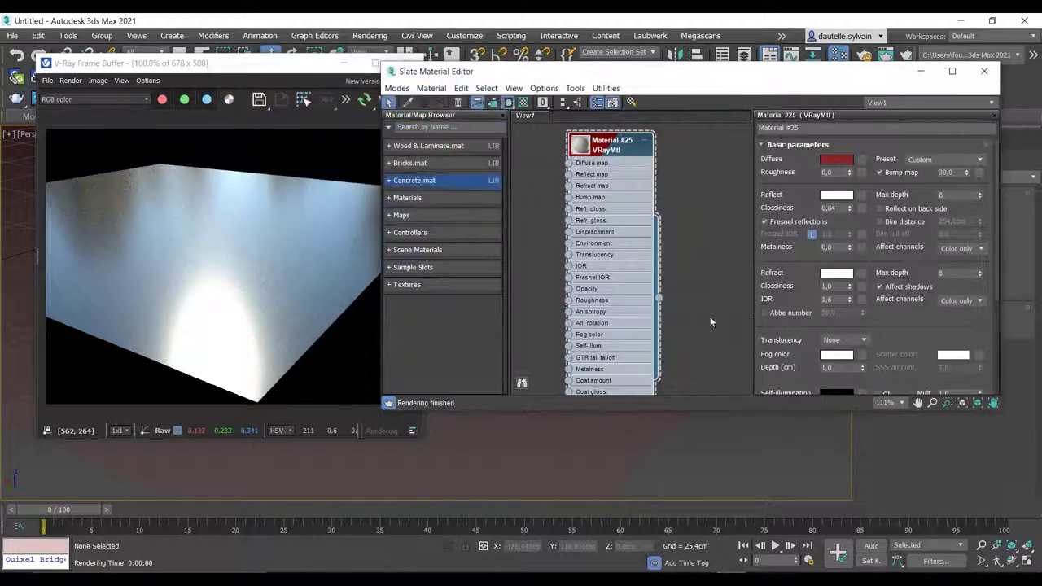
scroll(766, 237, down, 2)
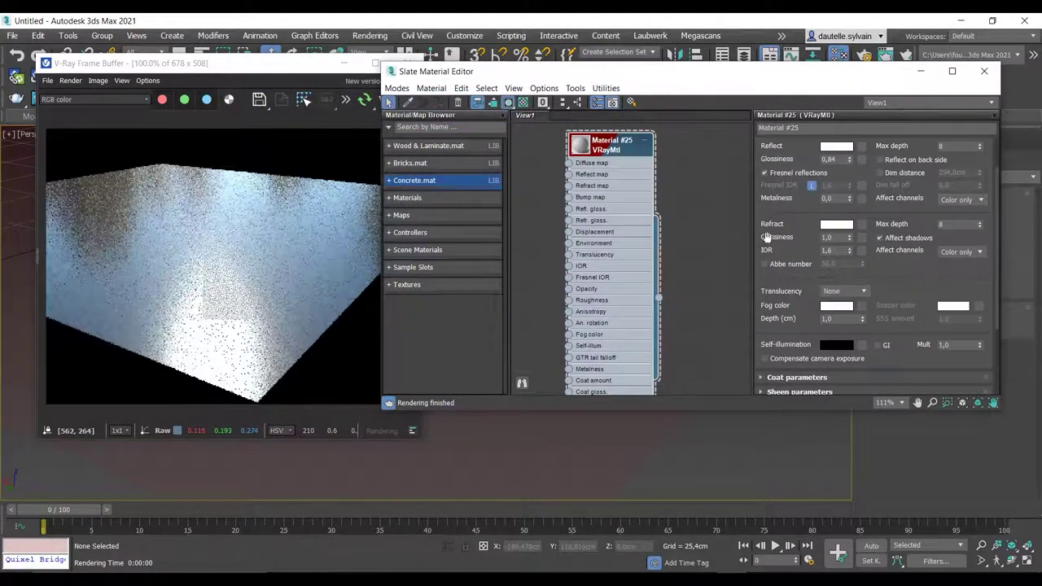
mouse_move(610, 201)
middle_down()
mouse_move(716, 203)
mouse_move(661, 216)
middle_up()
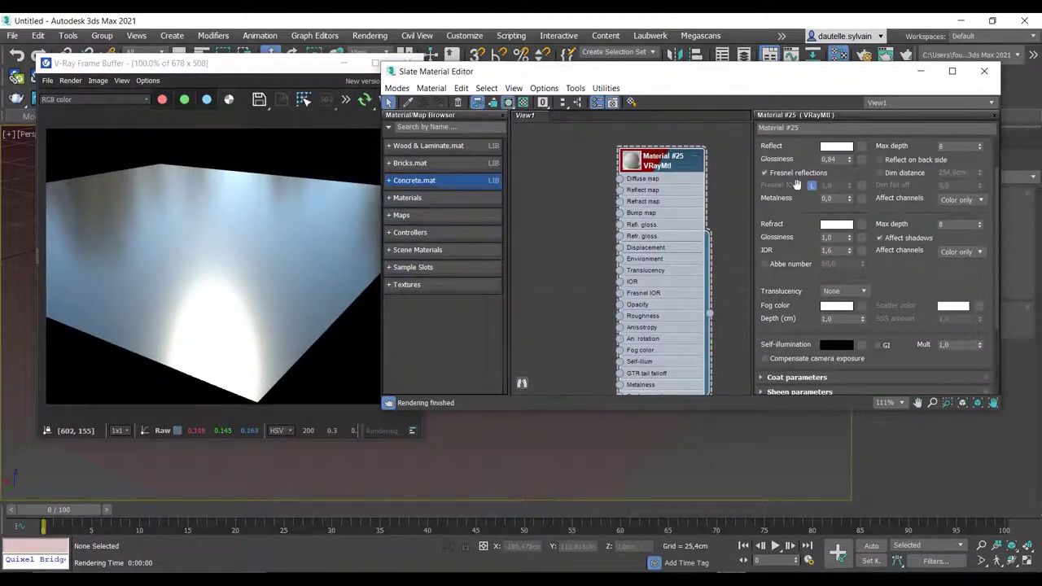
drag(851, 162, 849, 153)
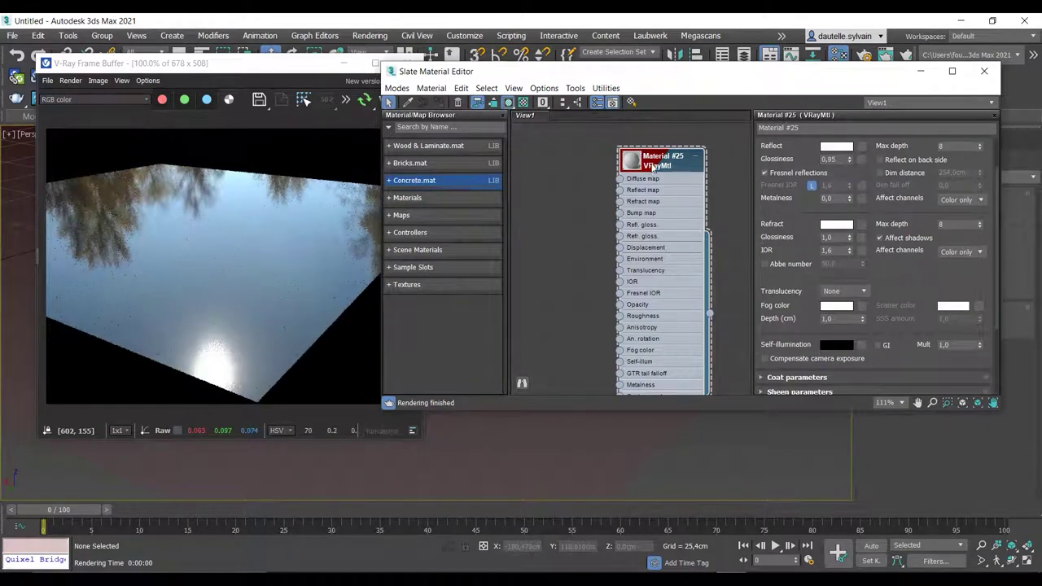
middle_drag(562, 203, 586, 191)
Step: Add a Noise map node and wire it into the VRayMtl's Bump map input
right_click(526, 179)
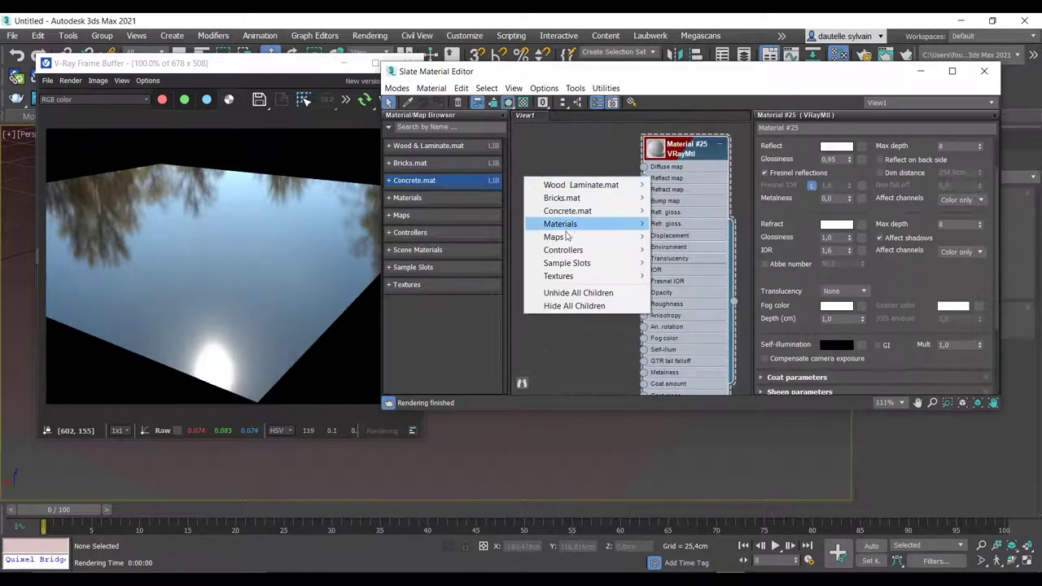
mouse_move(562, 237)
mouse_move(681, 237)
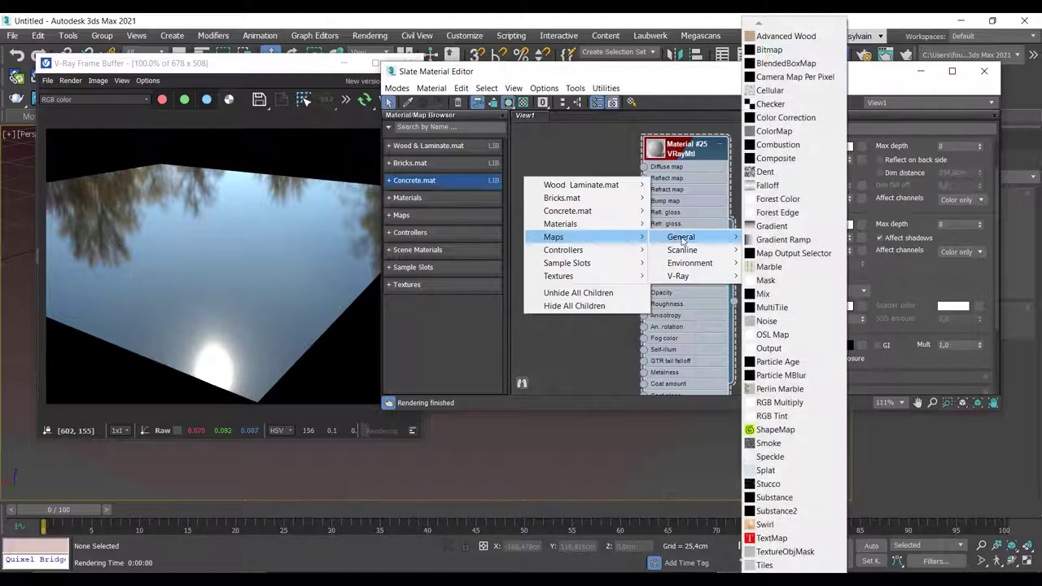
click(765, 321)
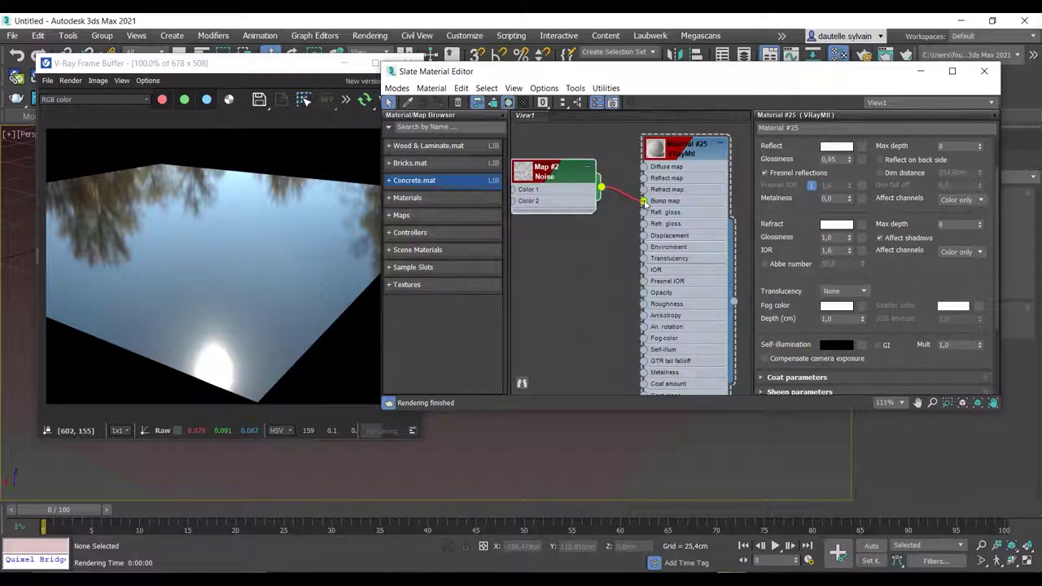
drag(644, 204, 643, 201)
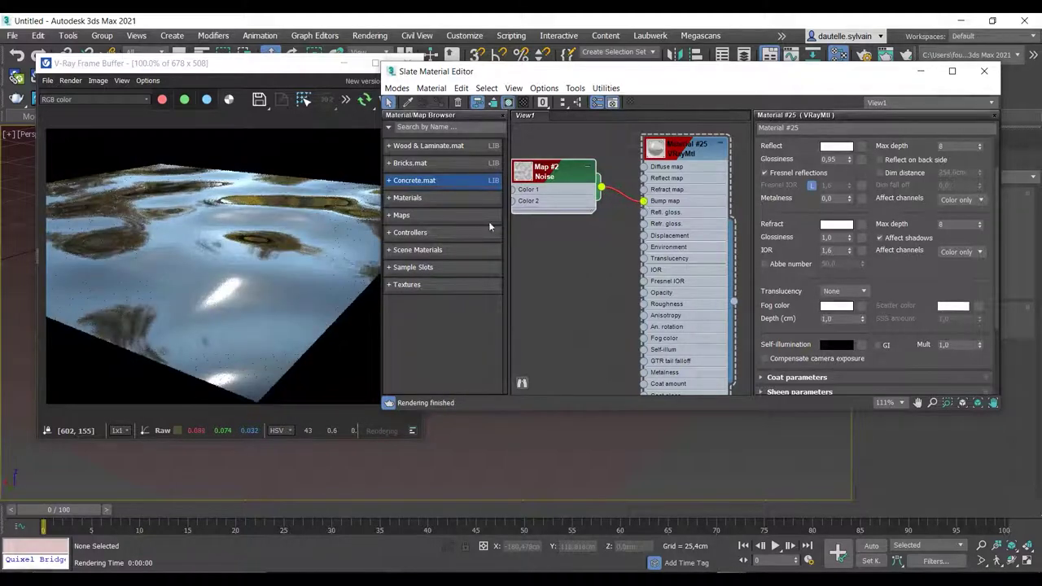
drag(558, 207, 559, 222)
drag(558, 185, 559, 217)
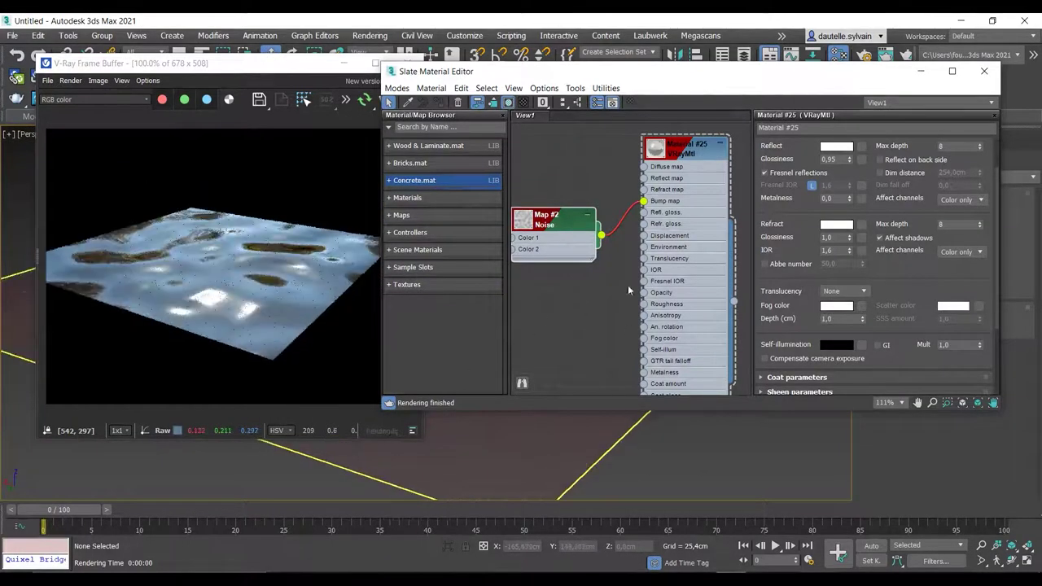
Step: Set the Noise map (Map #2) tiling to 2.0 on the X, Y and Z axes
double_click(564, 234)
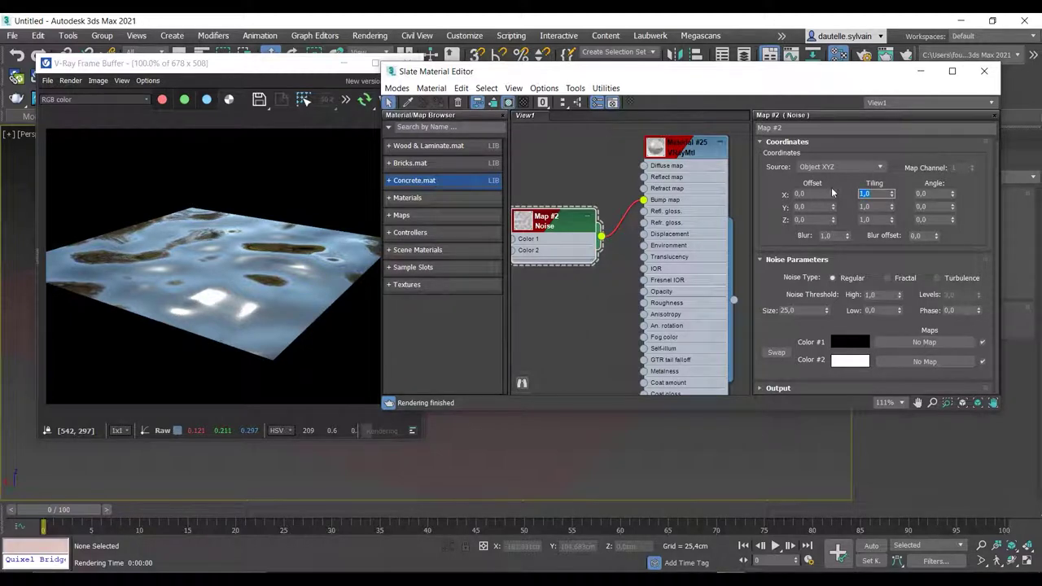
key(Tab)
text(2)
key(Tab)
text(2)
key(Tab)
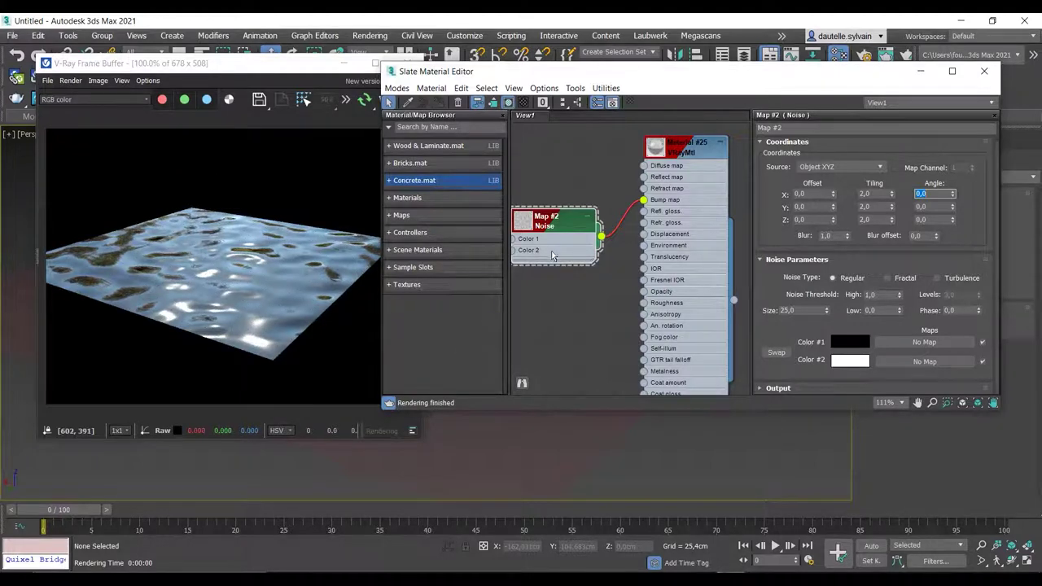
scroll(601, 216, up, 1)
scroll(610, 226, up, 1)
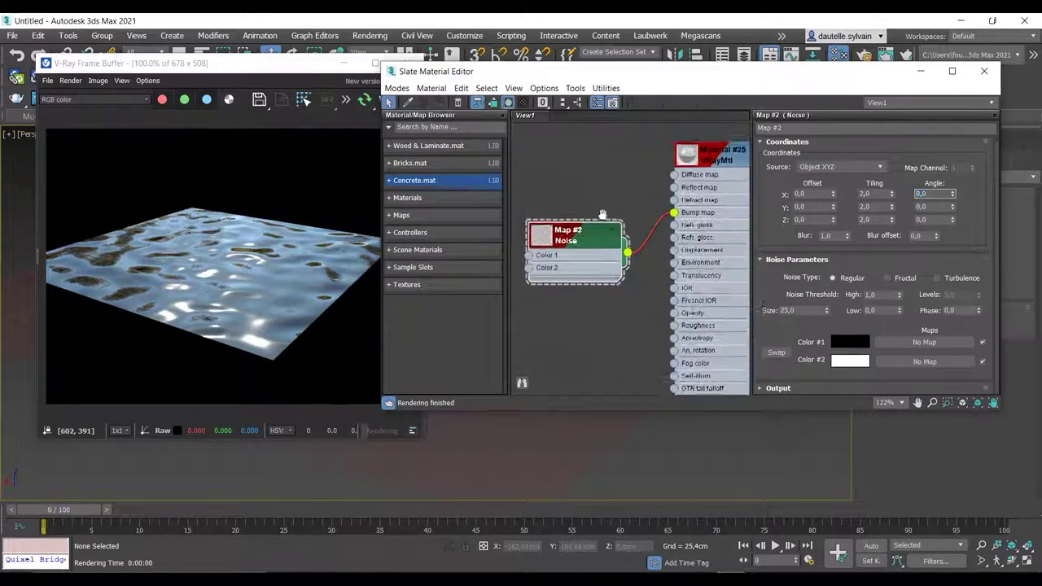
scroll(637, 217, up, 1)
scroll(648, 198, down, 1)
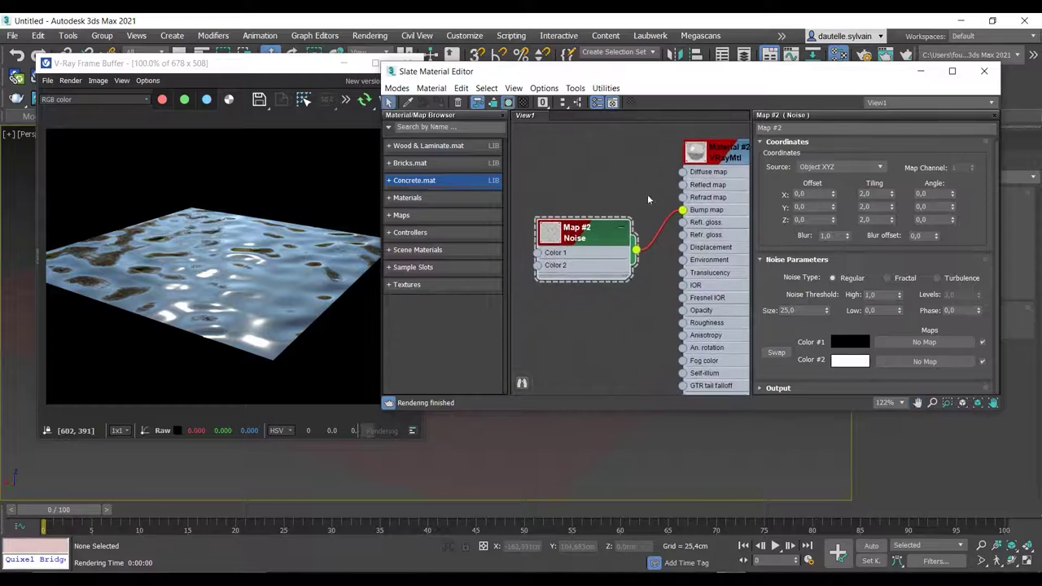
middle_drag(719, 163, 693, 156)
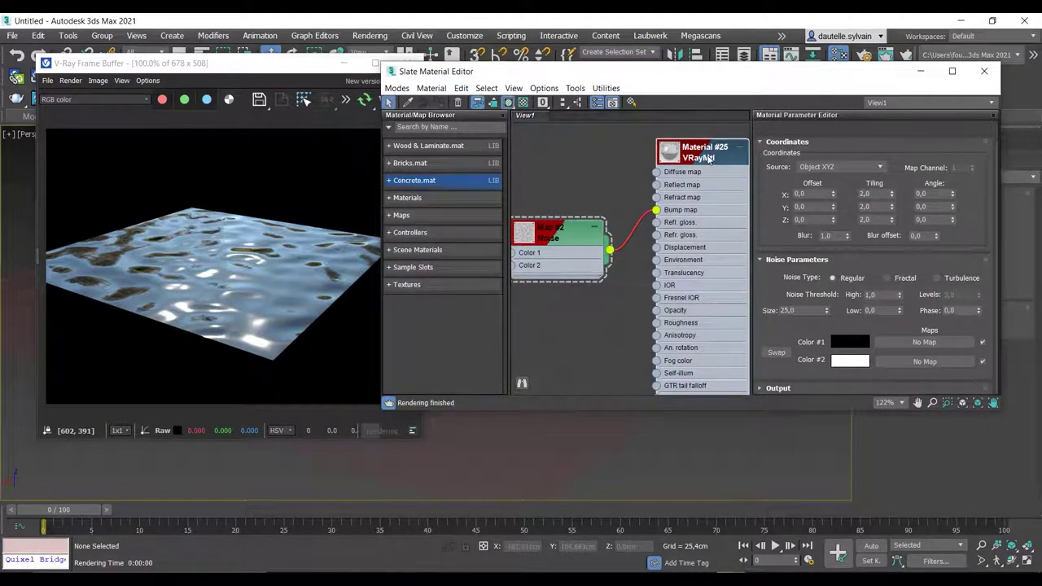
Step: Give Material #25 a blue diffuse (0, 136, 252) and a grey 208 refraction colour
double_click(708, 158)
click(841, 159)
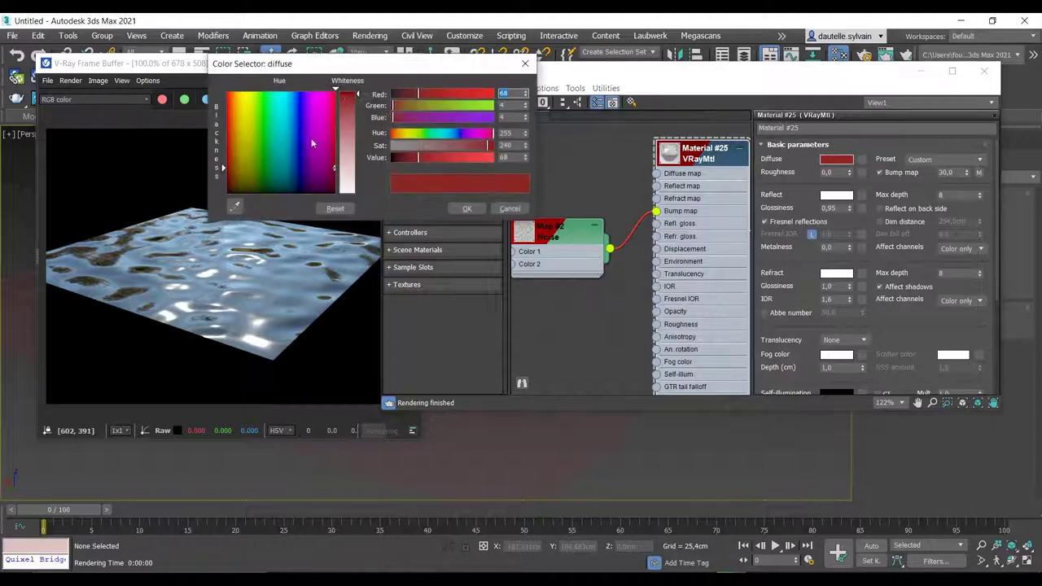
click(283, 92)
drag(283, 92, 289, 93)
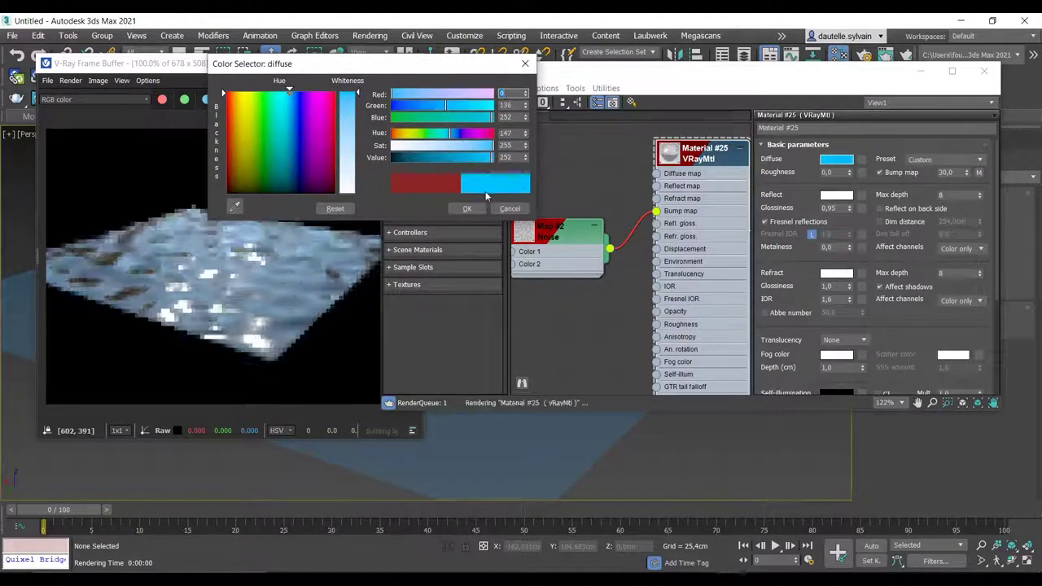
click(466, 208)
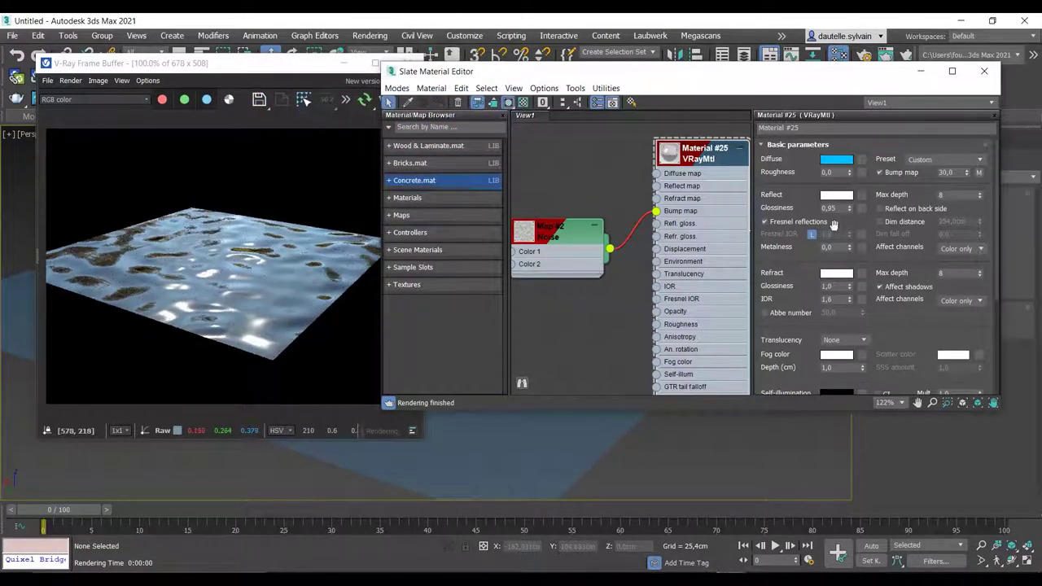
click(837, 274)
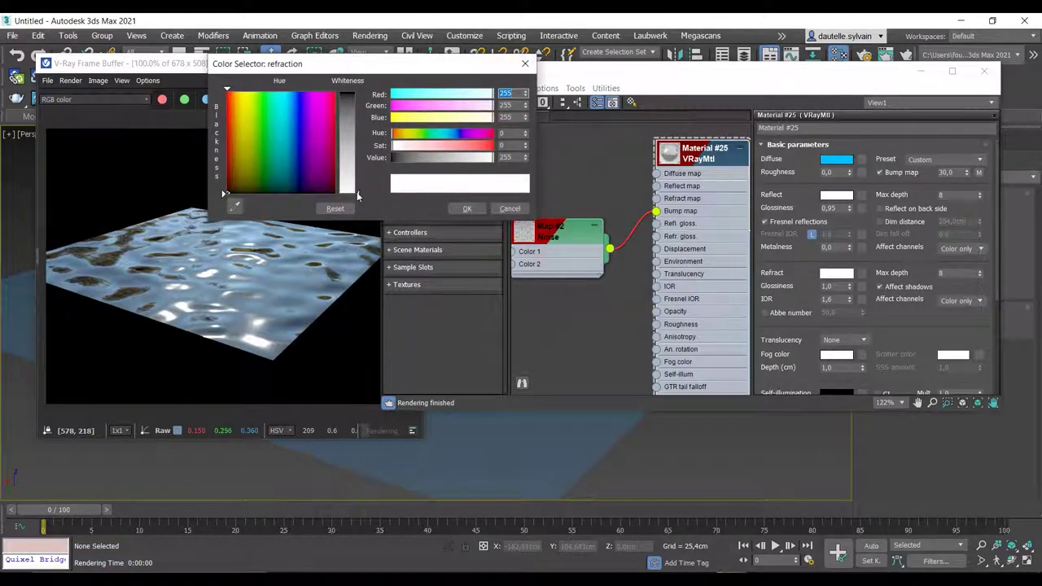
drag(356, 195, 357, 175)
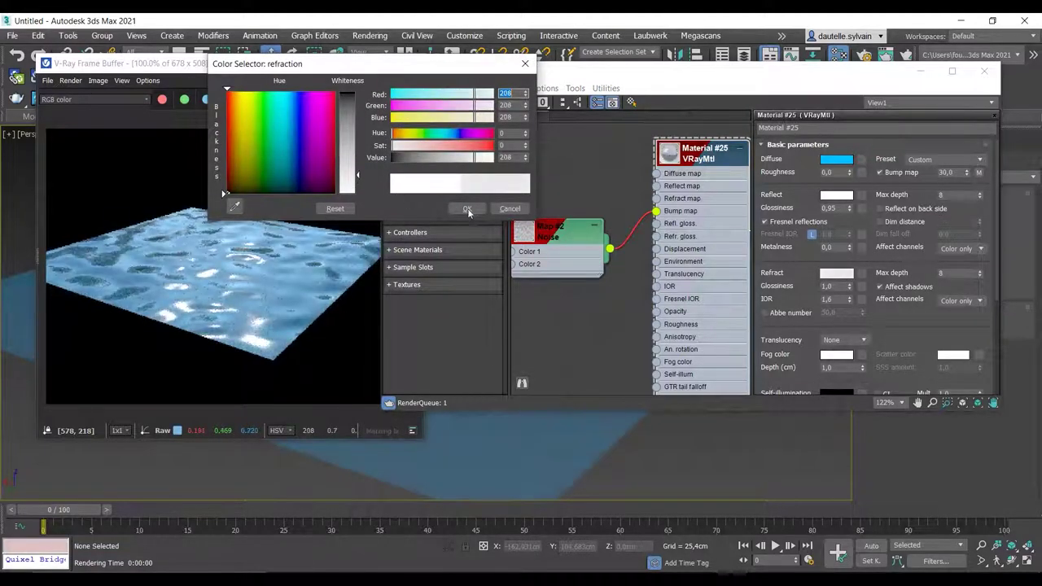